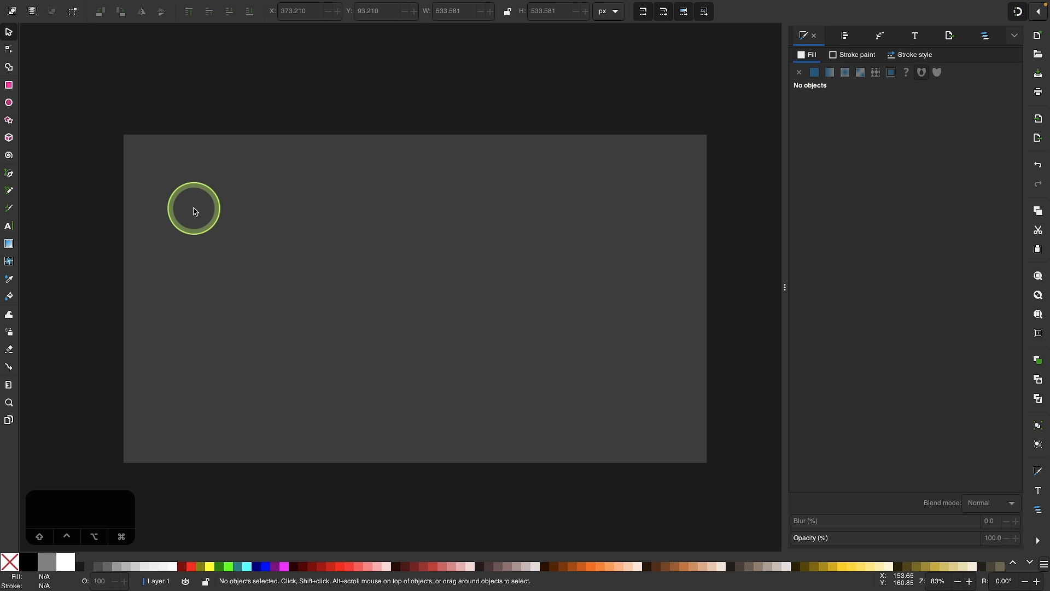
Draw a circle about 581 px in diameter centred on the page and fill it white.
left_click(8, 103)
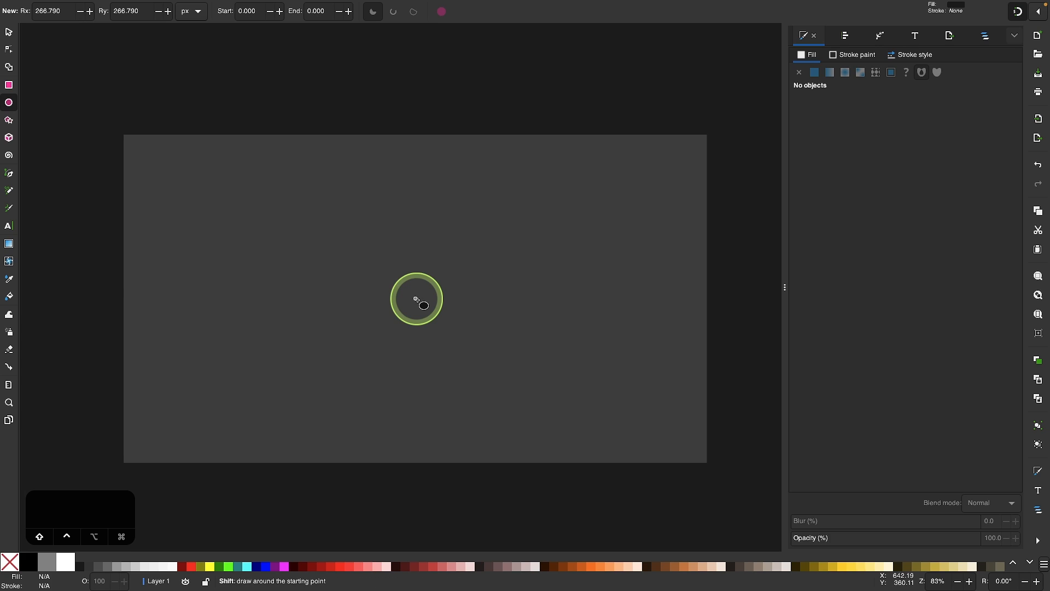
left_click_drag(416, 300, 571, 431)
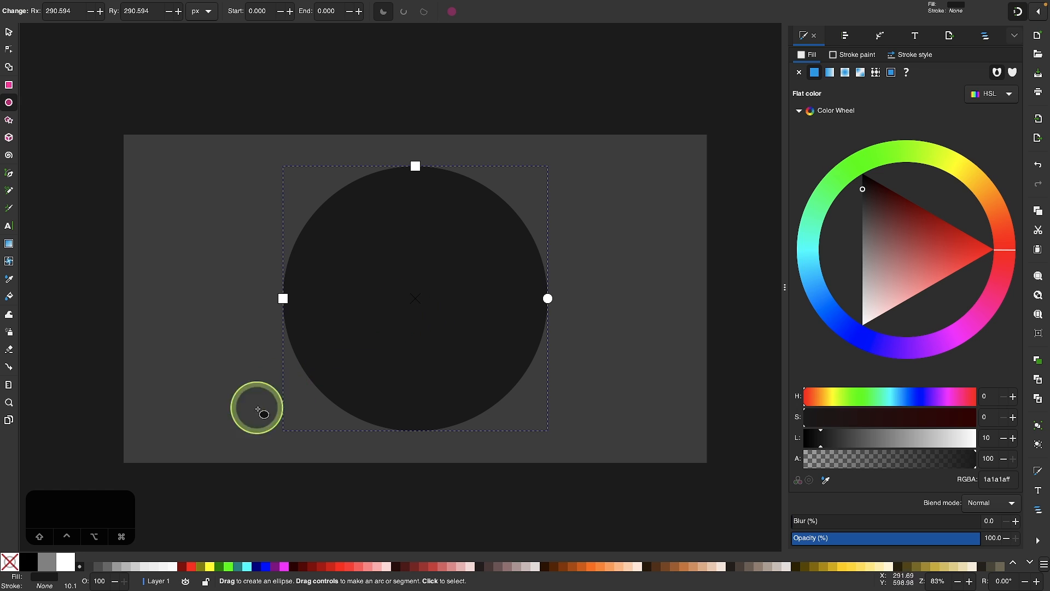
left_click(66, 561)
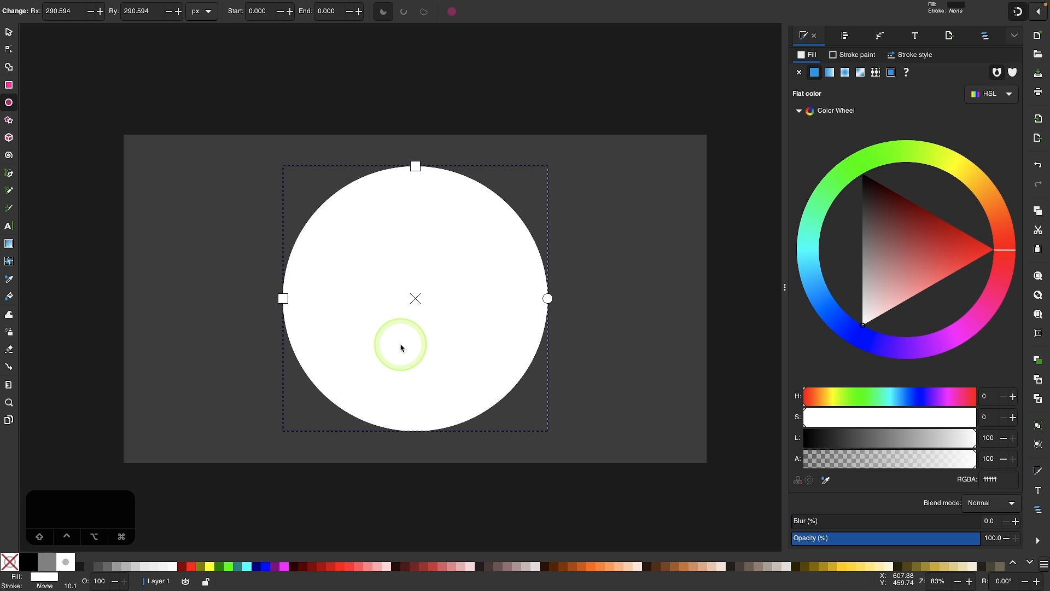
Duplicate the white circle in place and fill the copy black.
left_click(10, 33)
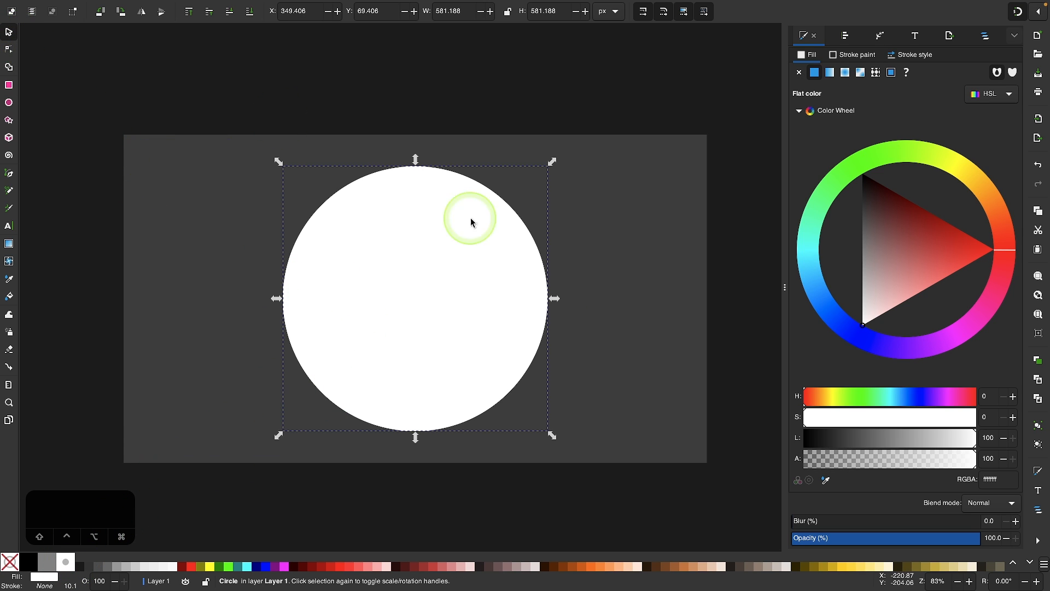
right_click(421, 252)
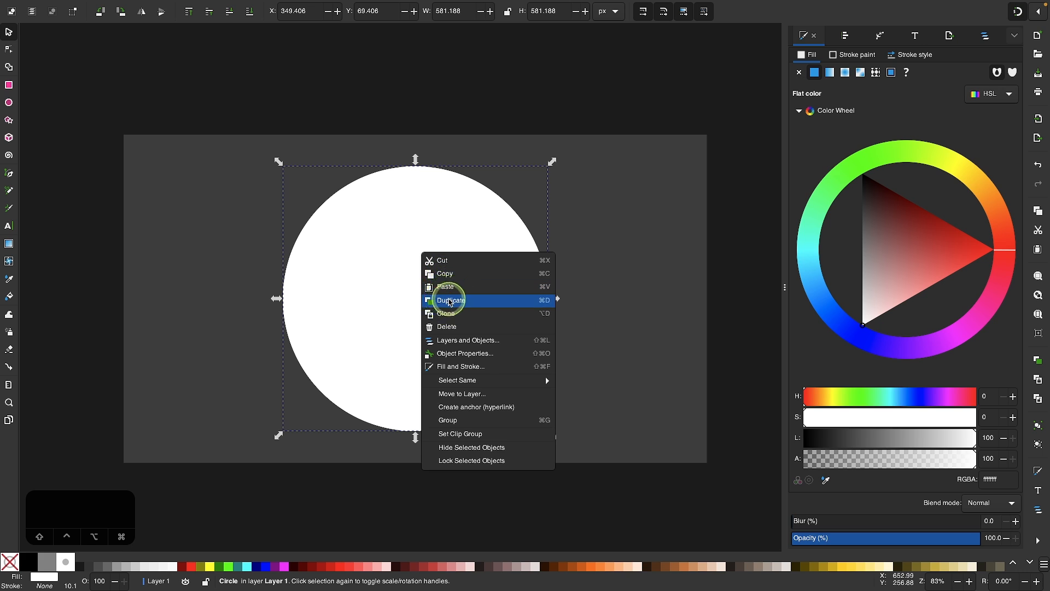
left_click(451, 301)
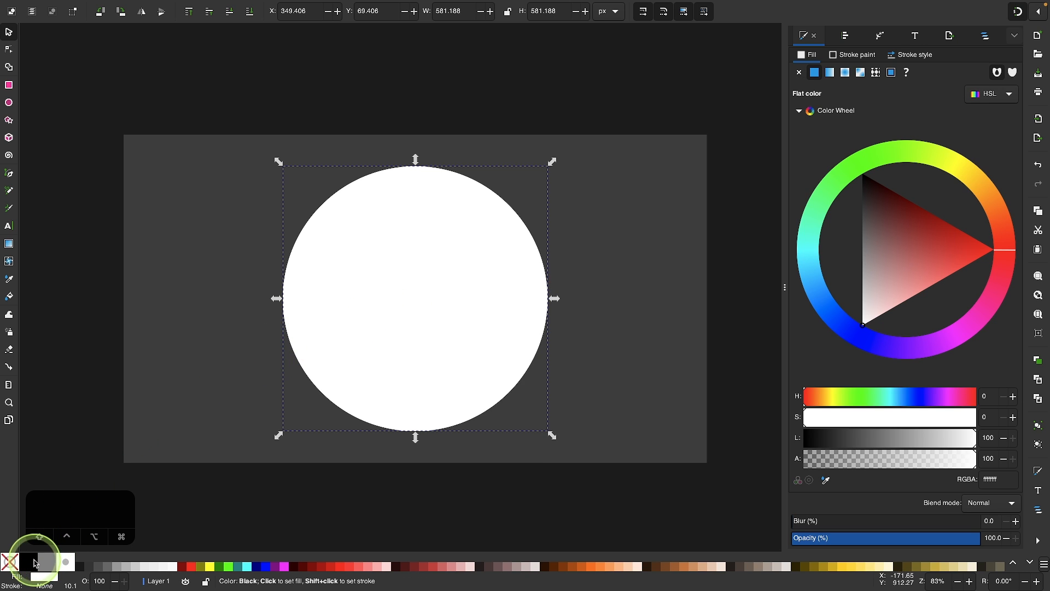
left_click(35, 562)
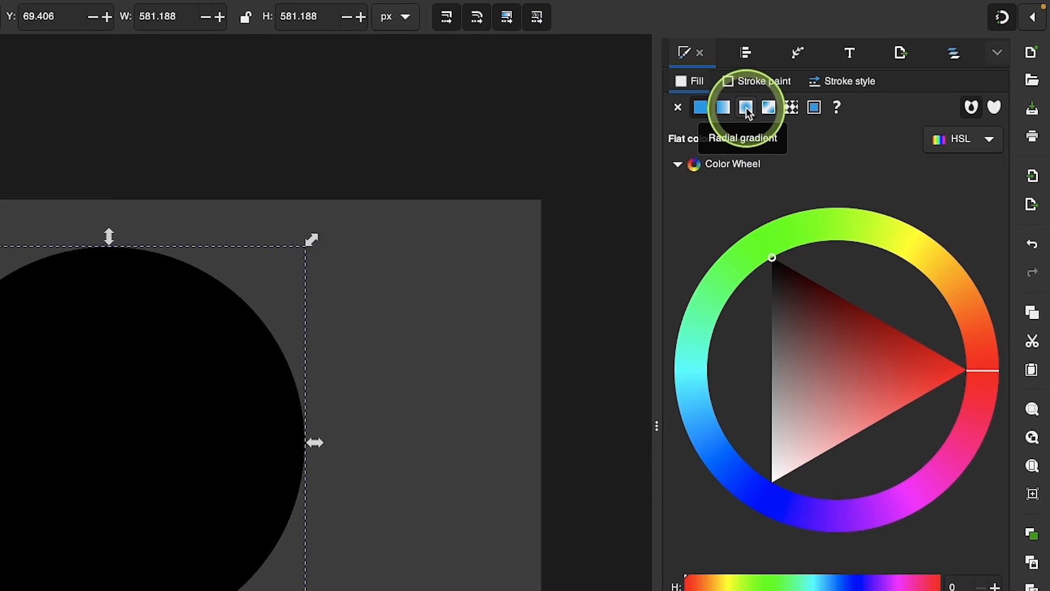
Give the black circle a radial gradient fill and reverse it so the centre is transparent and the edge black.
left_click(641, 147)
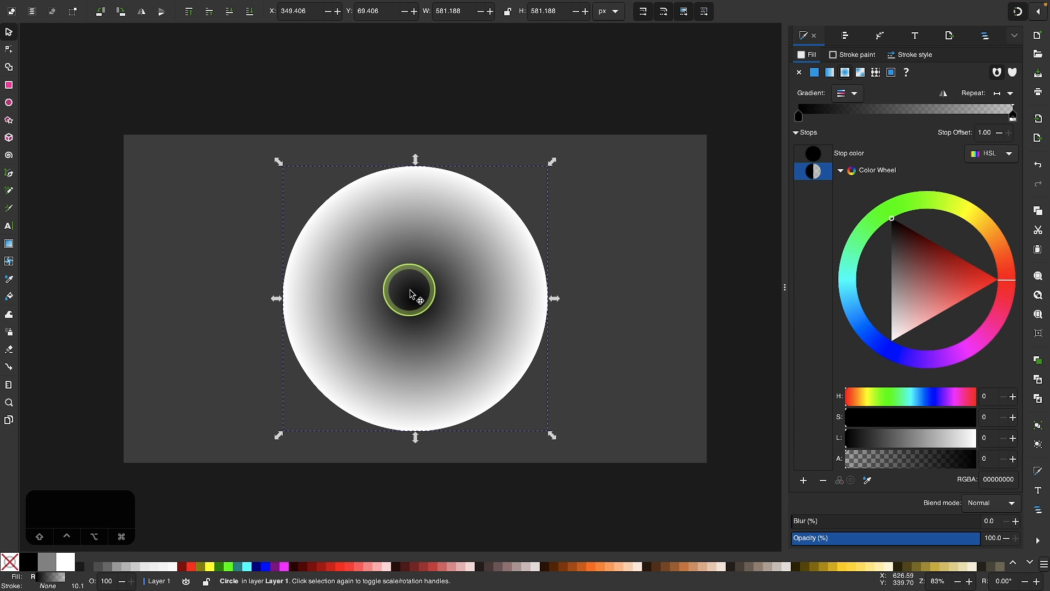
left_click(10, 244)
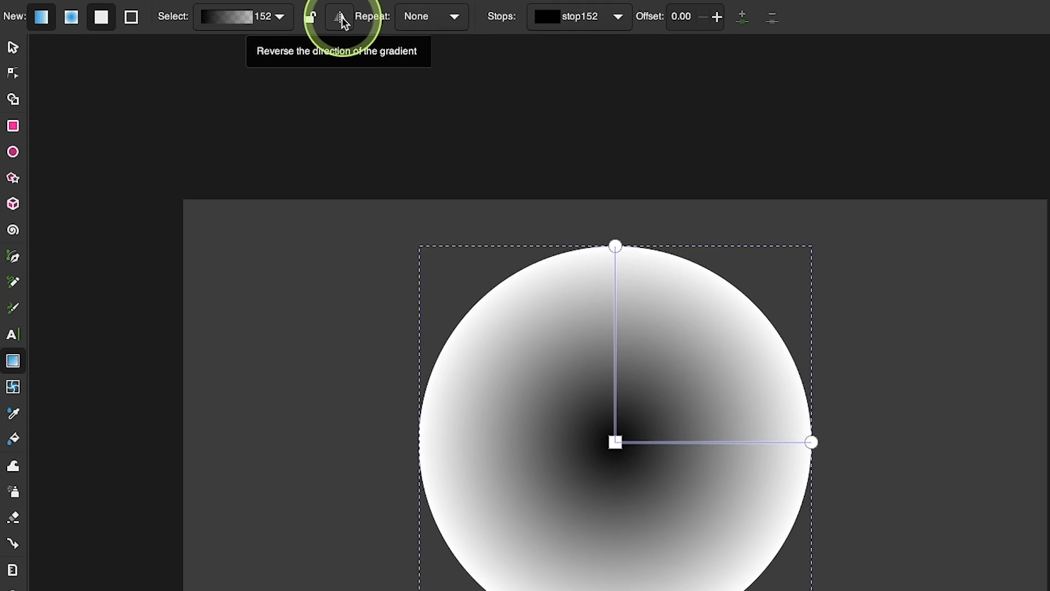
left_click(459, 24)
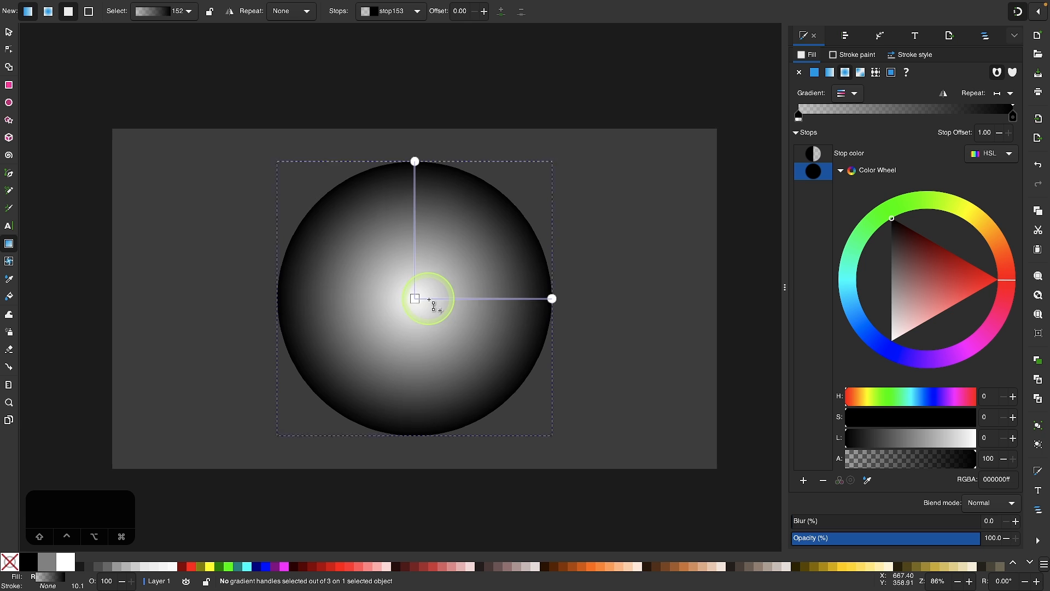
Add a mid stop near the gradient's centre and move it outward to an offset of about 0.42.
scroll(429, 304, "up", 2)
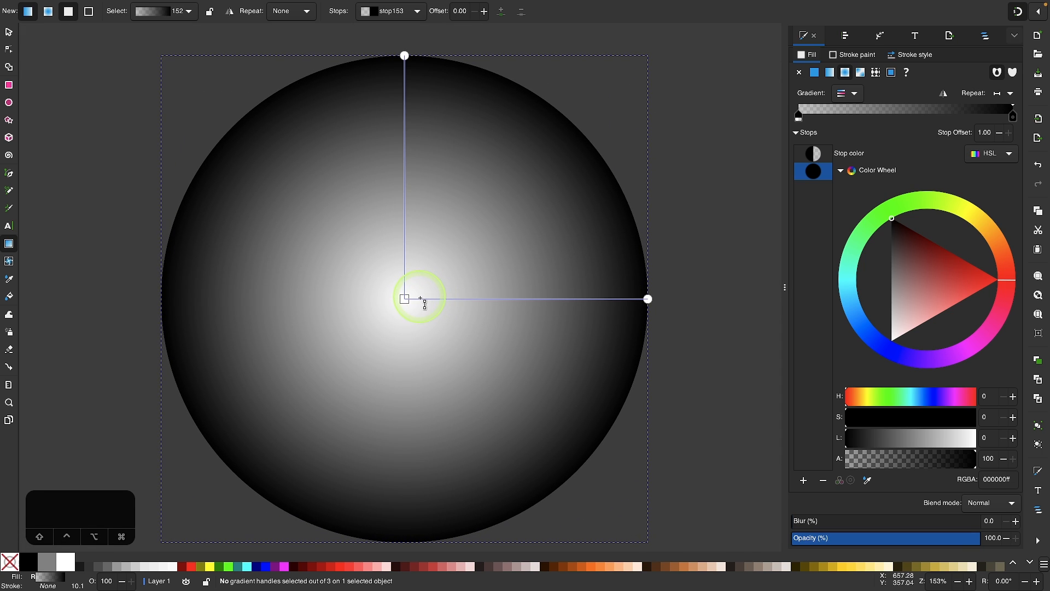
double_click(419, 299)
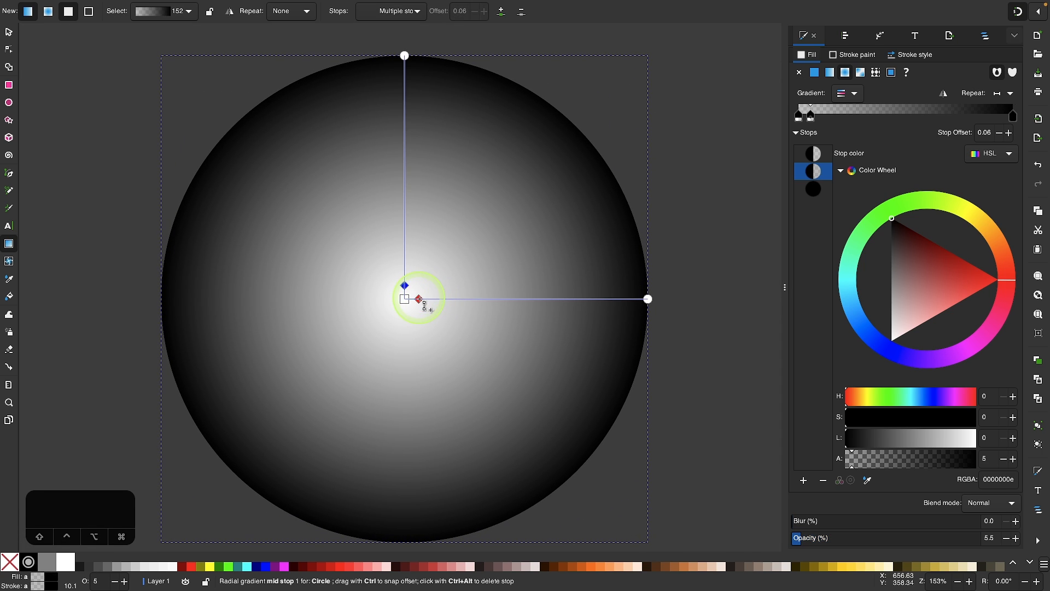
left_click_drag(430, 297, 508, 289)
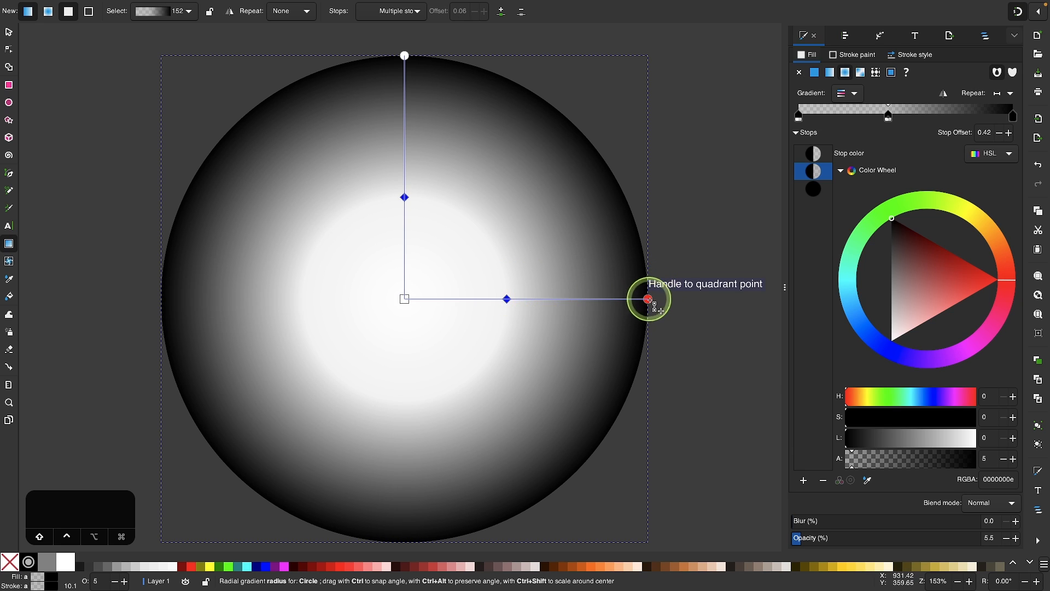
Pull the gradient's outer handle slightly inside the circle's edge and shift the mid stop to offset 0.44.
left_click_drag(649, 299, 624, 299)
scroll(624, 300, "down", 2)
scroll(624, 300, "right", 2)
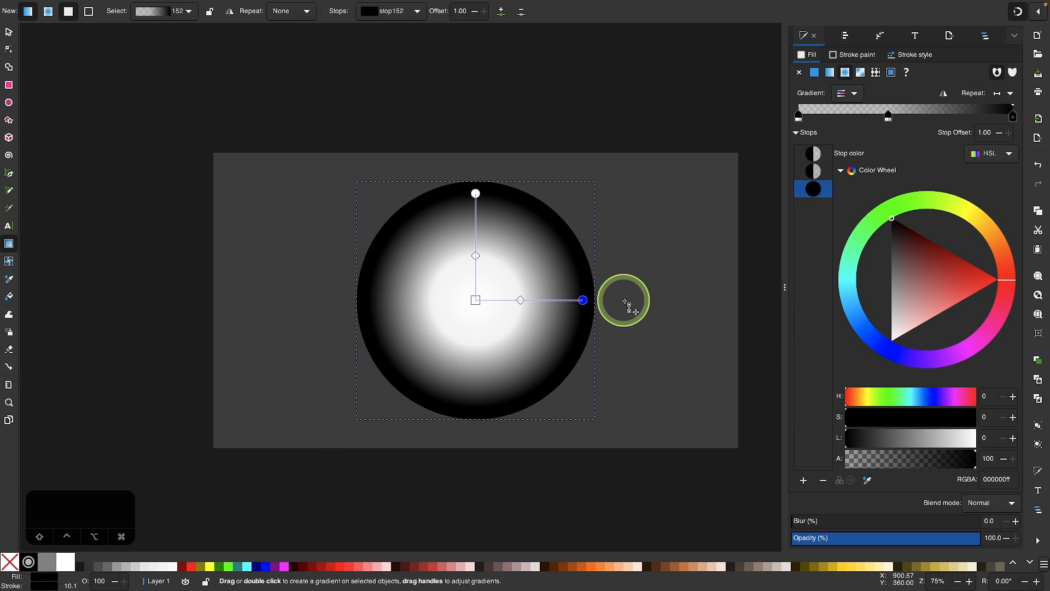
scroll(628, 306, "up", 1)
scroll(628, 305, "right", 1)
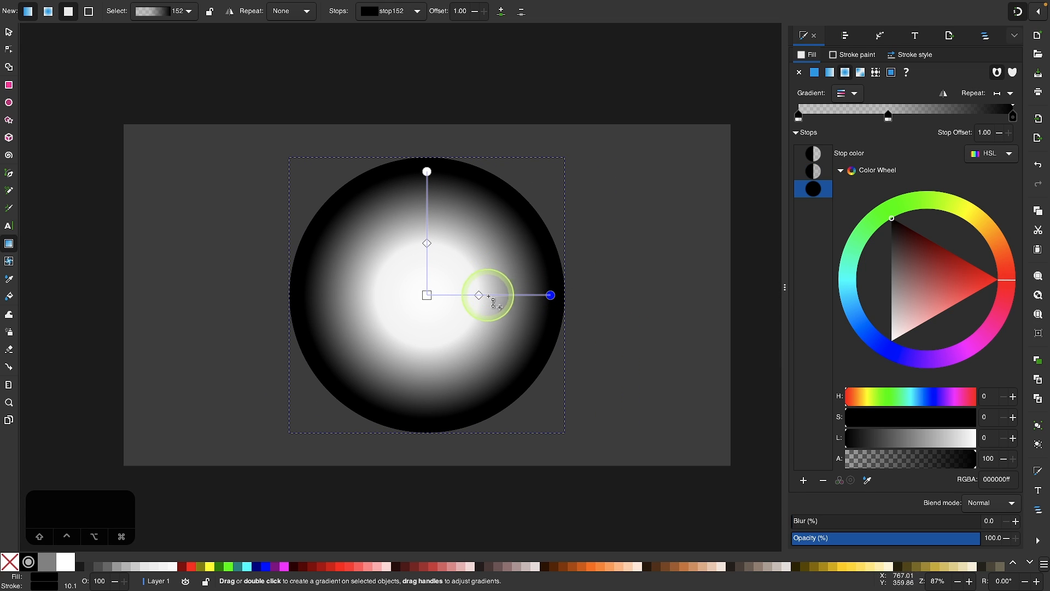
mouse_move(486, 303)
left_mouse_down()
mouse_move(508, 303)
mouse_move(486, 302)
left_mouse_up()
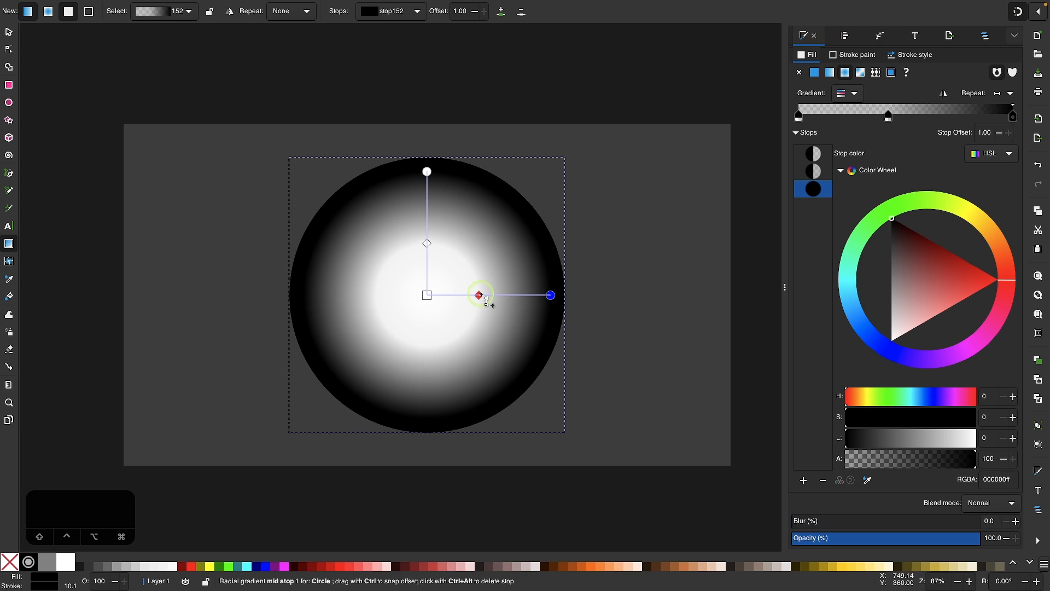
left_click(484, 296)
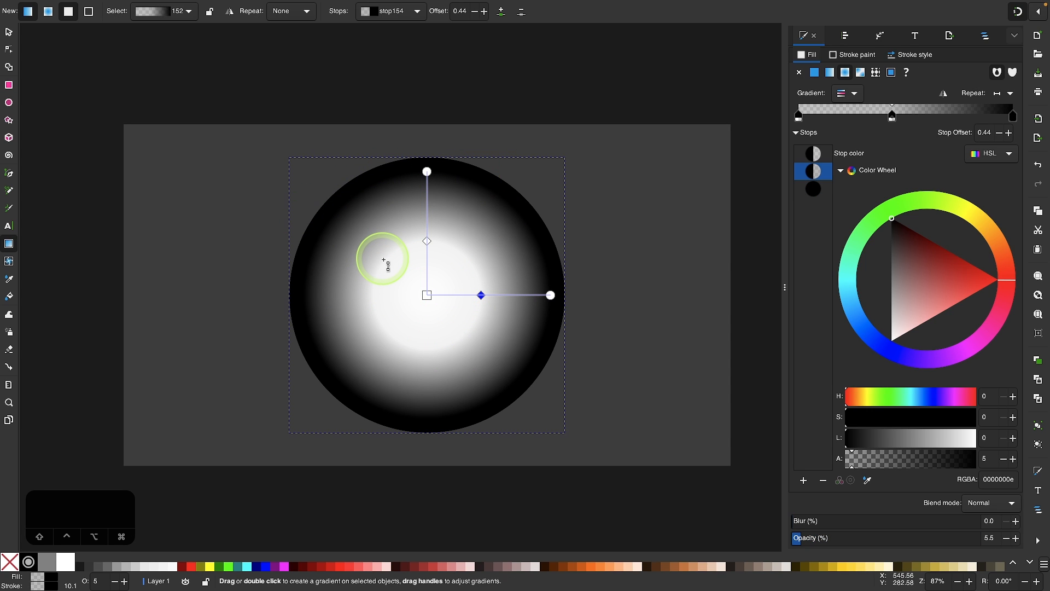
Open the Noise Fill overlay filter for the gradient circle and turn on its live preview.
left_click(9, 32)
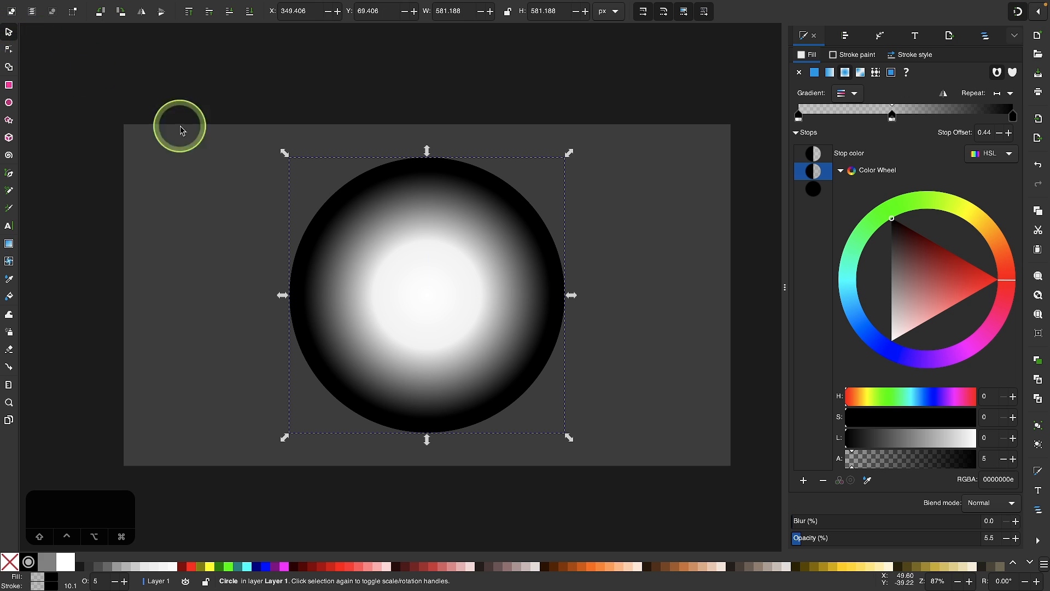
scroll(437, 228, "right", 5)
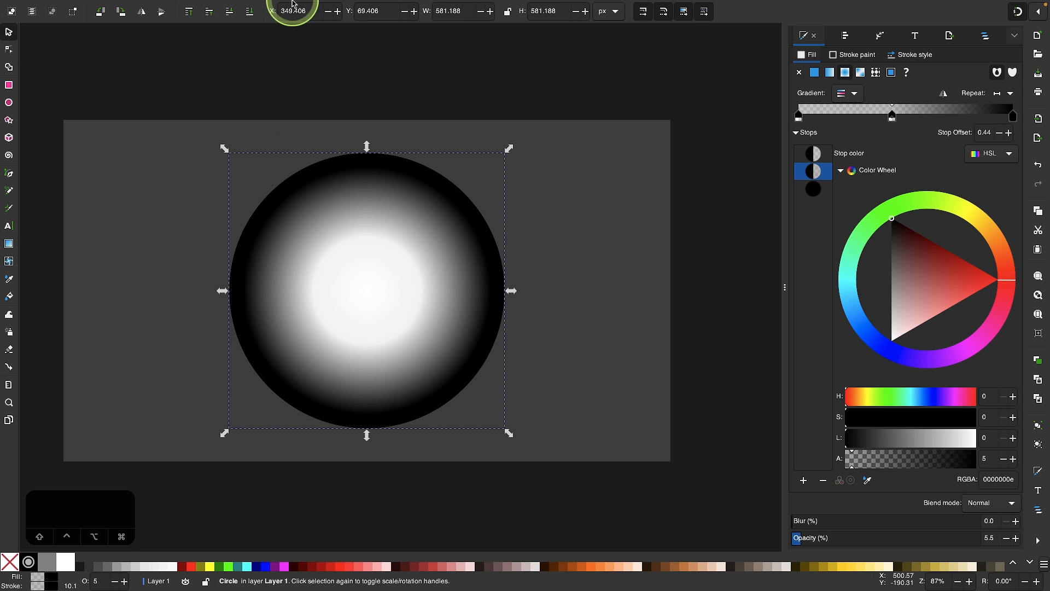
left_click(270, 8)
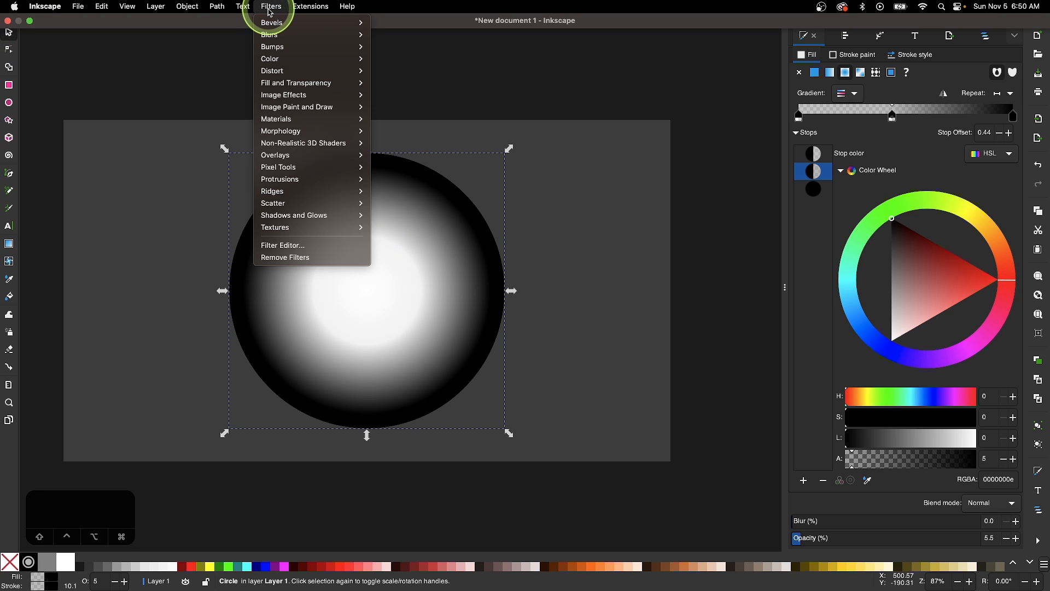
mouse_move(316, 155)
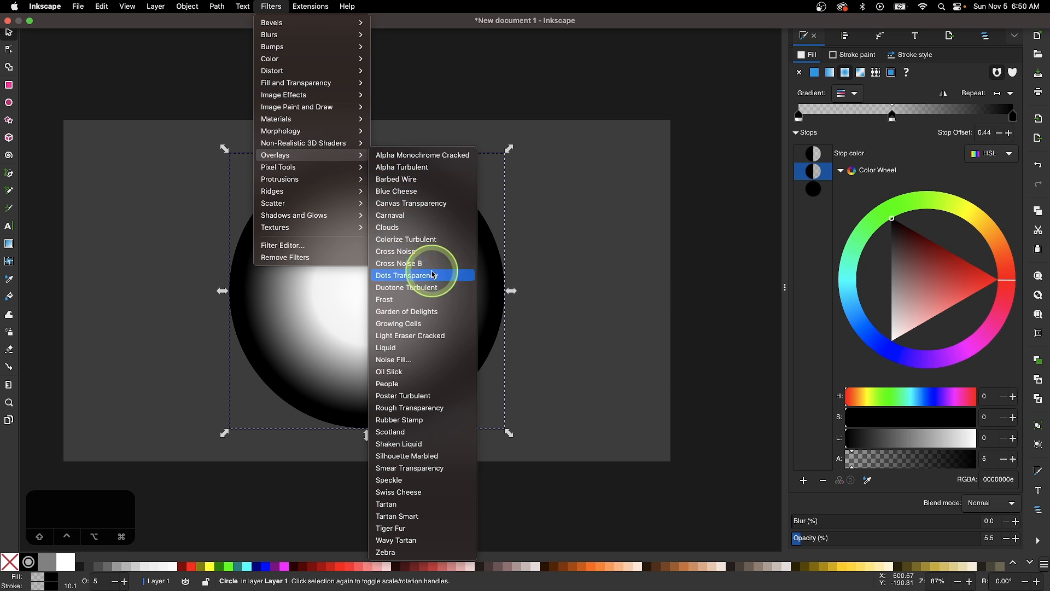
left_click(399, 360)
left_click_drag(168, 7, 713, 120)
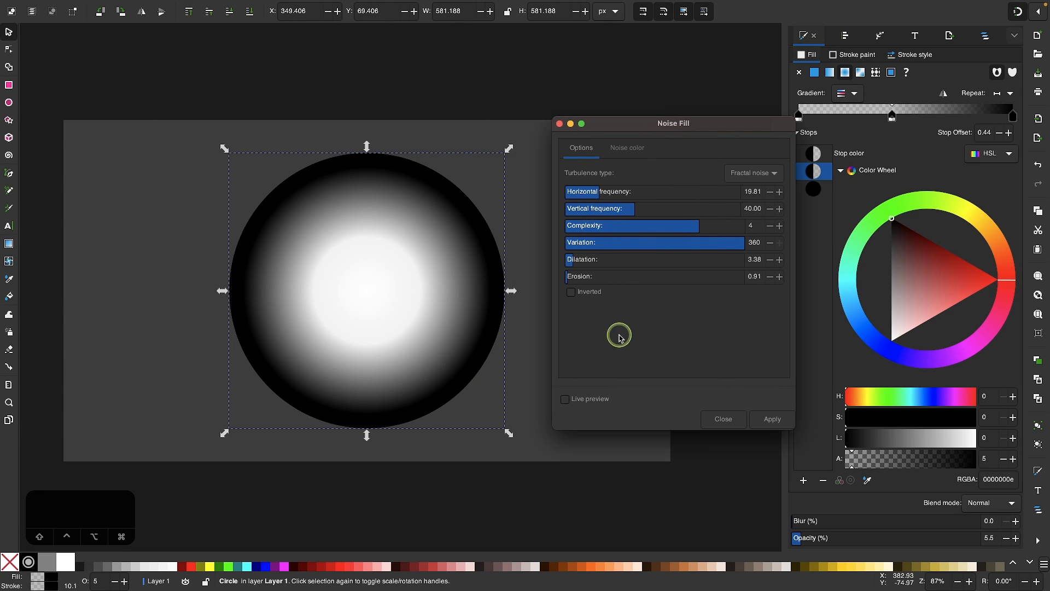
left_click(565, 399)
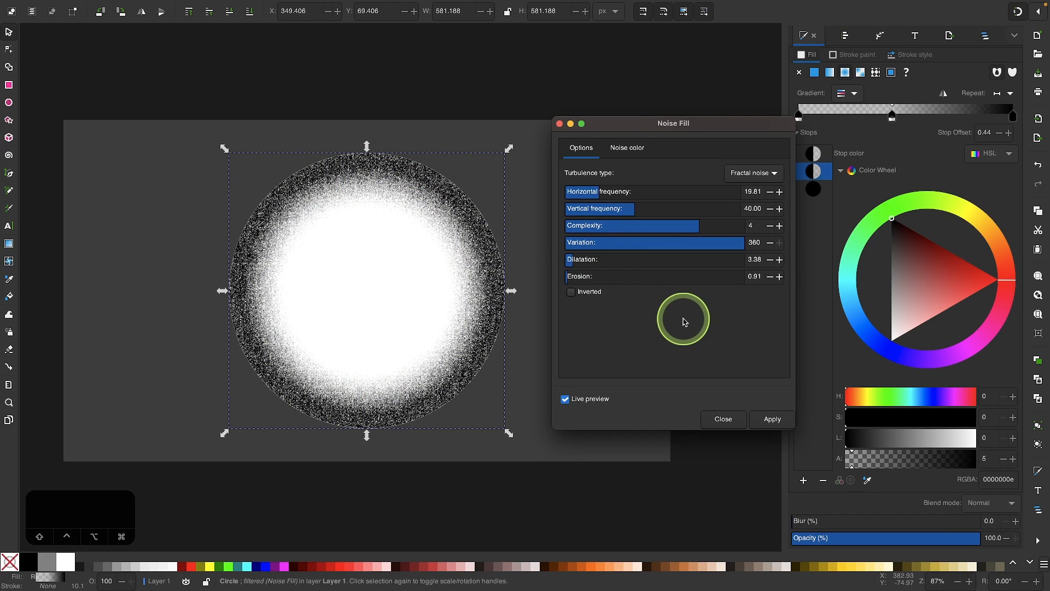
Examine the Noise Fill filter's noise color settings, keeping the HSL color mode.
left_click(628, 152)
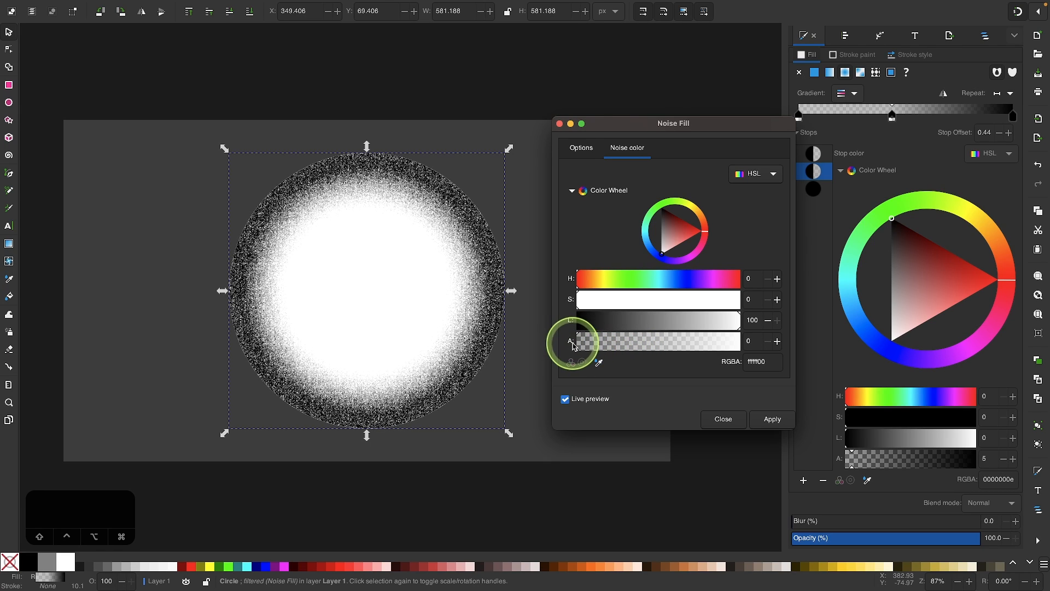
left_click(765, 175)
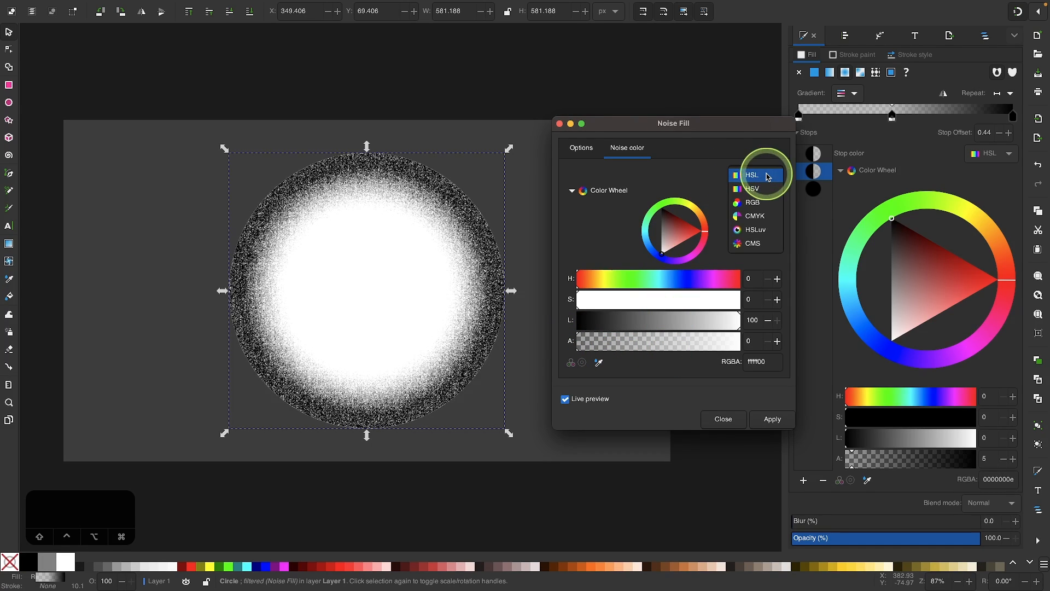
left_click(753, 177)
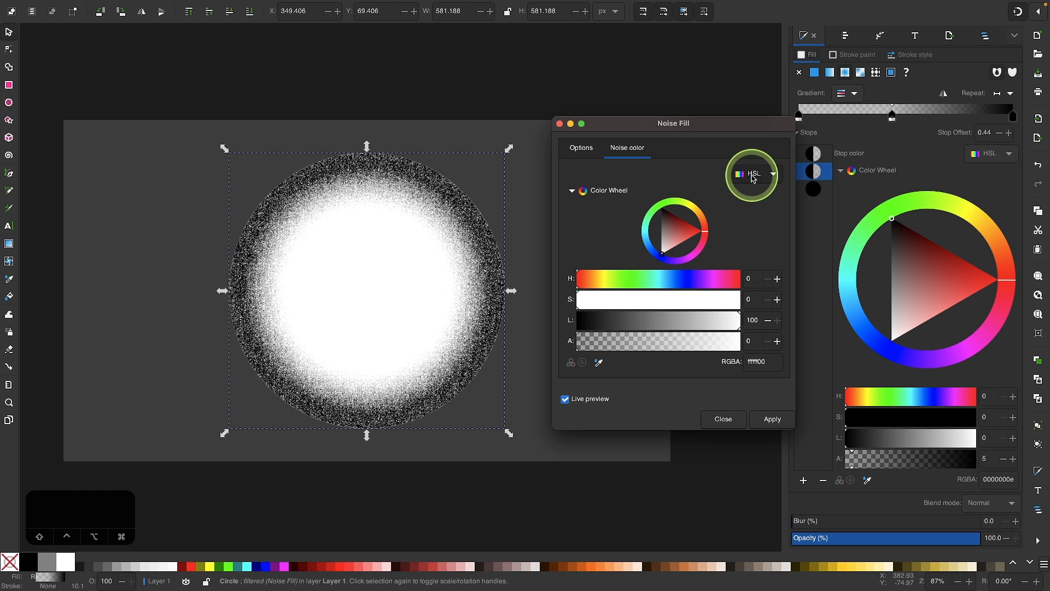
Set the Noise Fill dilatation to 3.23 and apply the filter to the gradient circle.
left_click(583, 149)
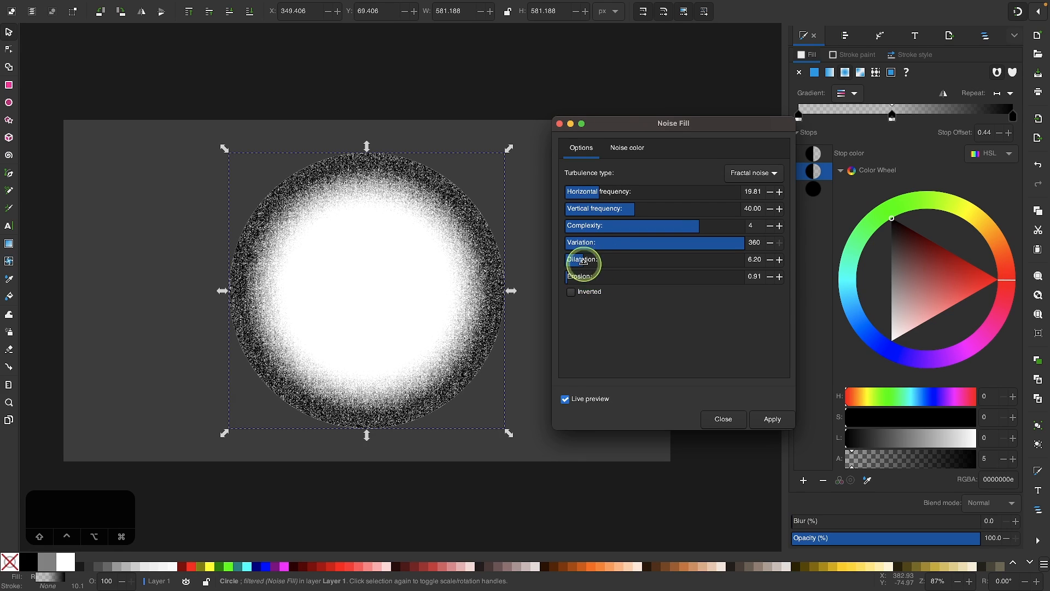
mouse_move(582, 262)
left_mouse_down()
mouse_move(626, 262)
mouse_move(570, 261)
left_mouse_up()
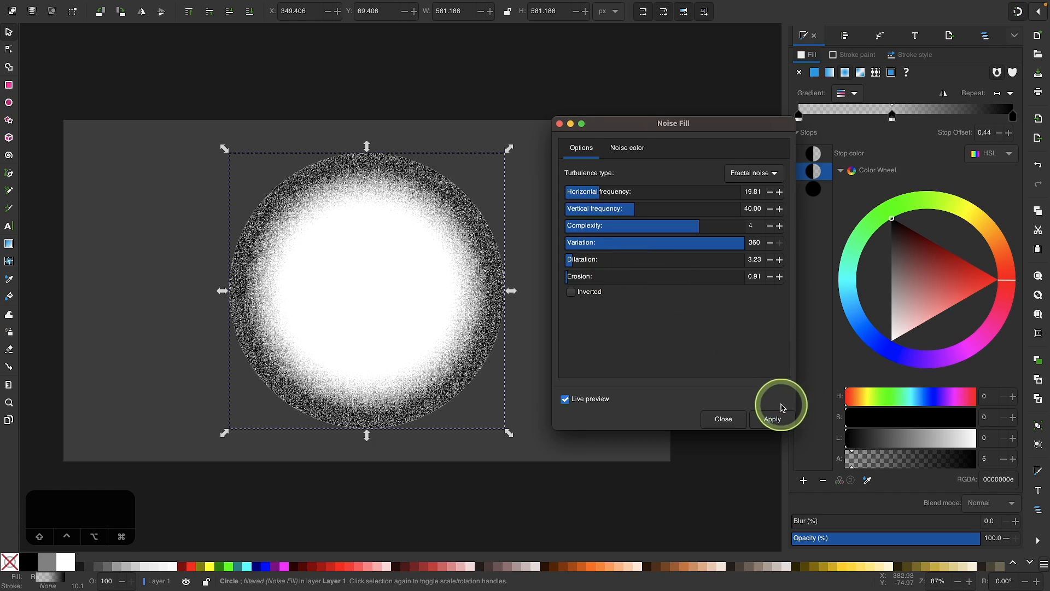
left_click(771, 418)
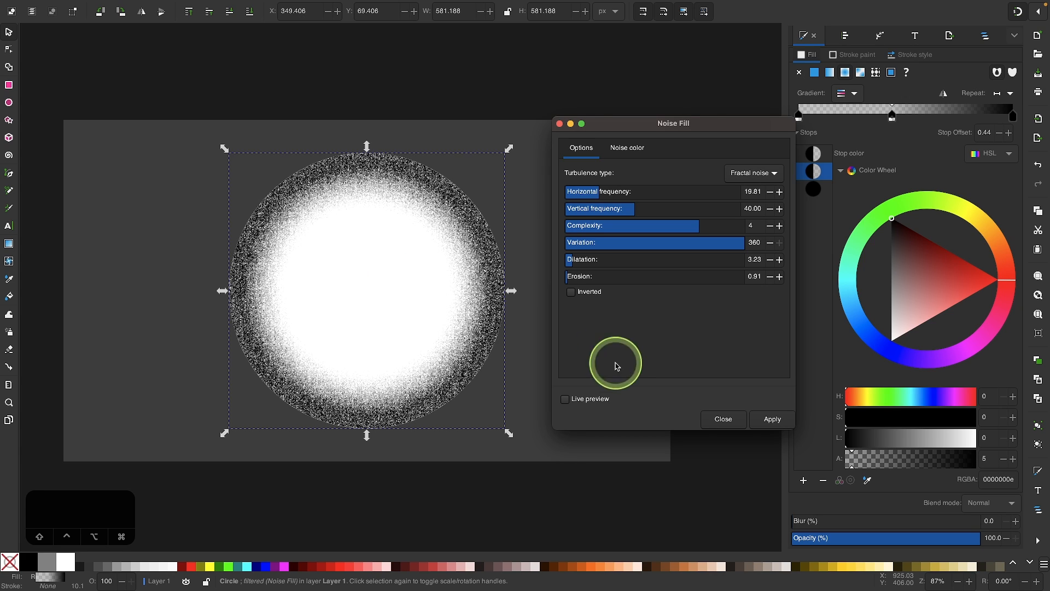
Preview a second Noise Fill pass briefly, turn the preview off, and close the filter dialog.
left_click(567, 401)
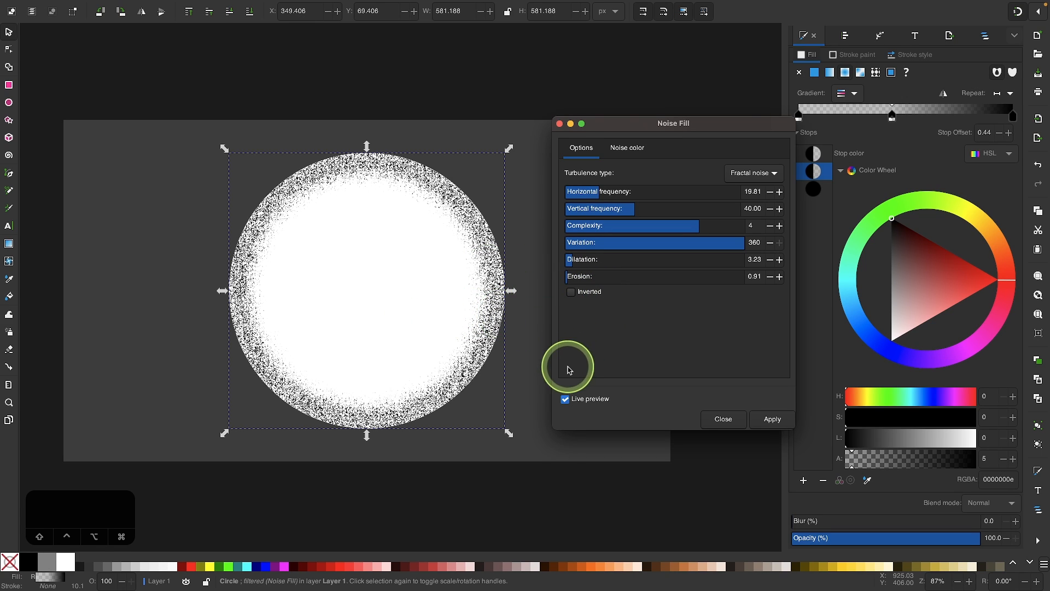
left_click(567, 399)
left_click(722, 420)
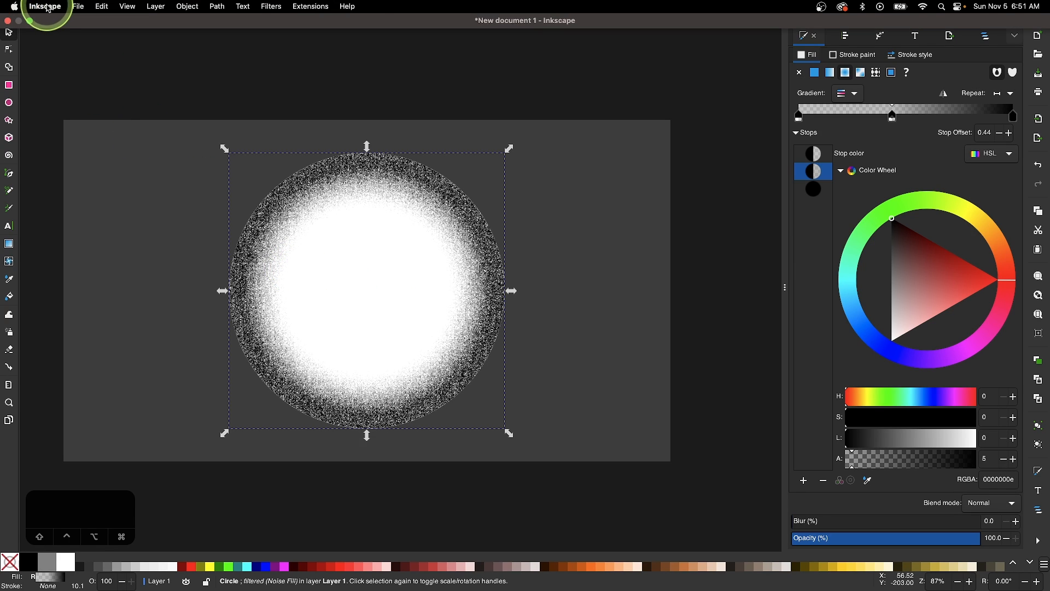
Search the preferences for "filter" and check the display quality options for filter effects.
left_click(46, 6)
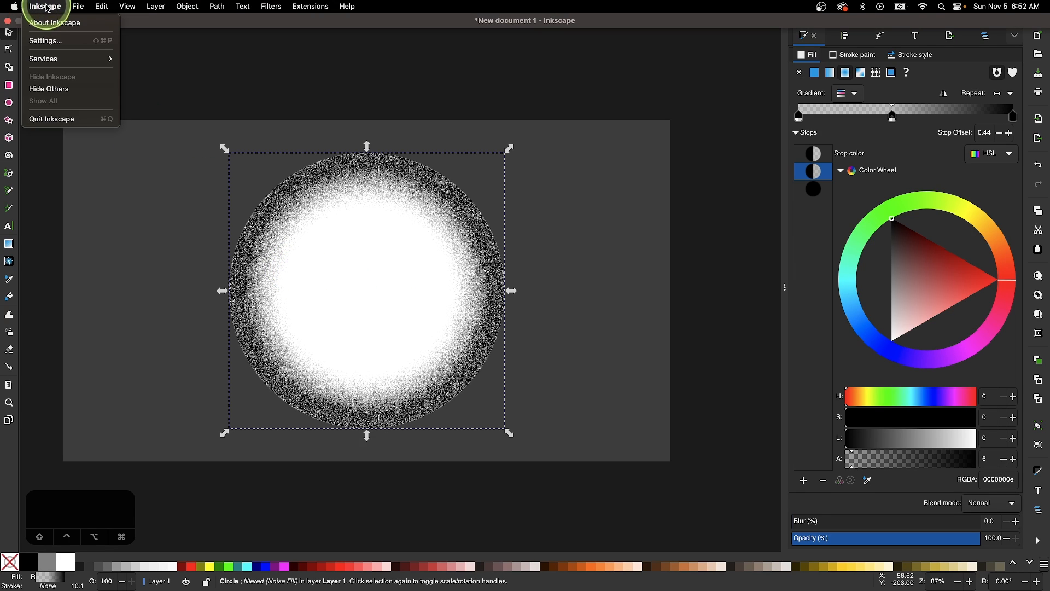
left_click(57, 49)
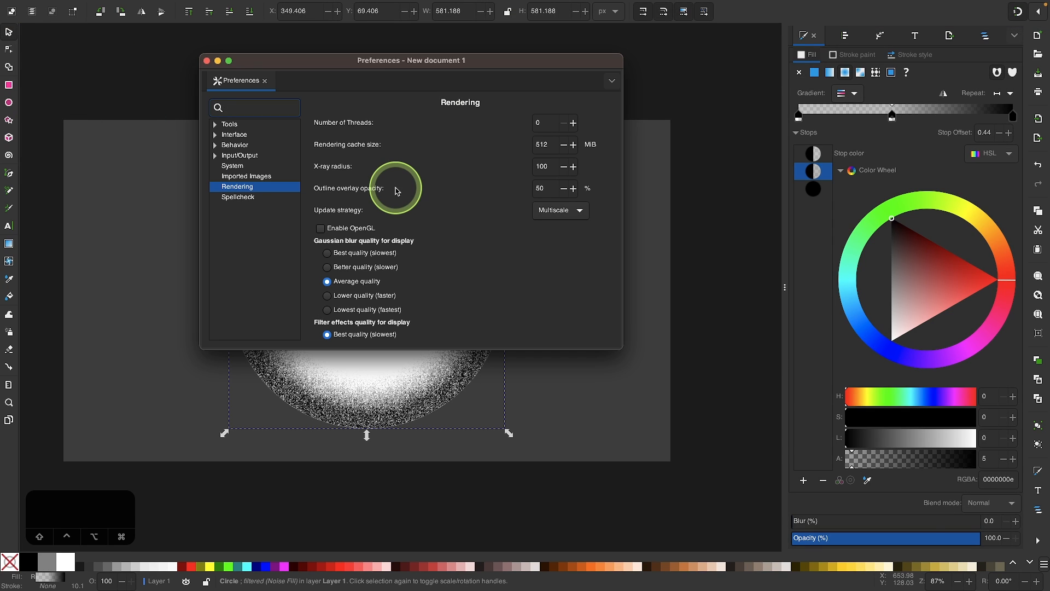
left_click(242, 108)
type("filter")
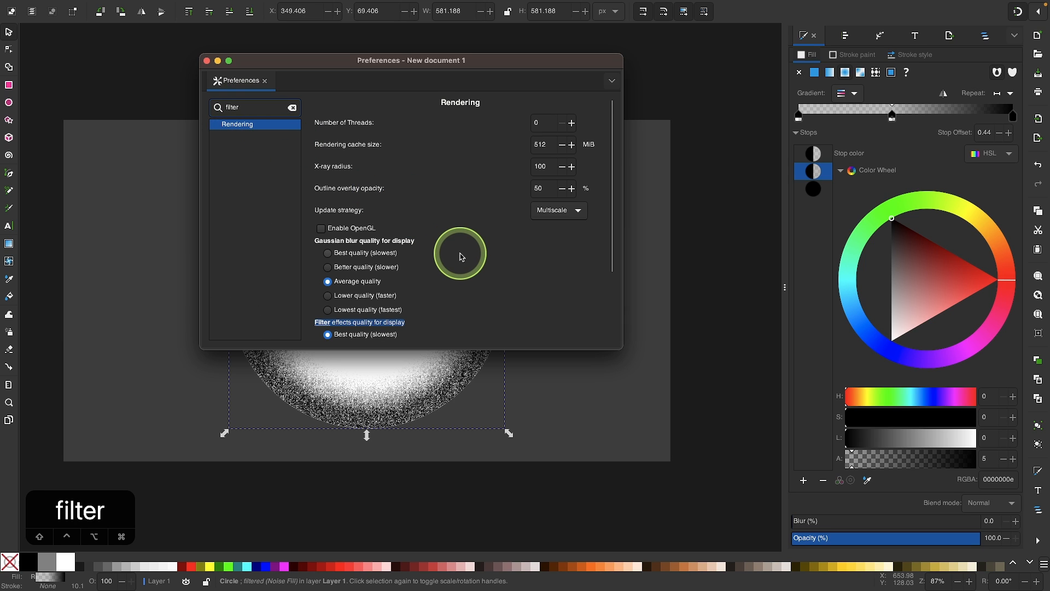
scroll(462, 251, "down", 3)
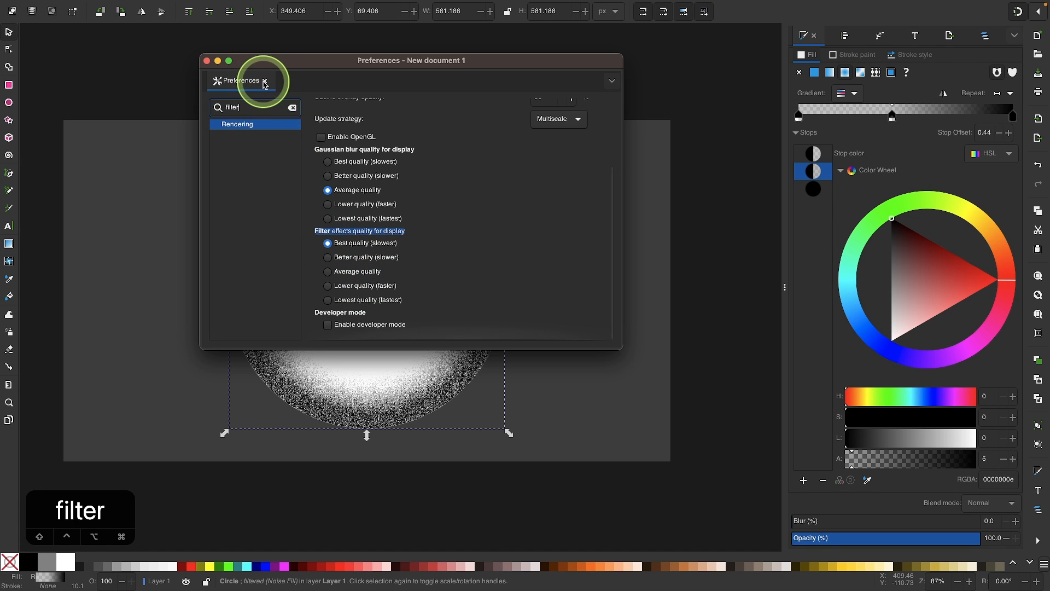
Extend the white circle's radial gradient to its outer edge and move the middle stop inward to offset 0.29.
left_click(265, 82)
scroll(466, 234, "left", 2)
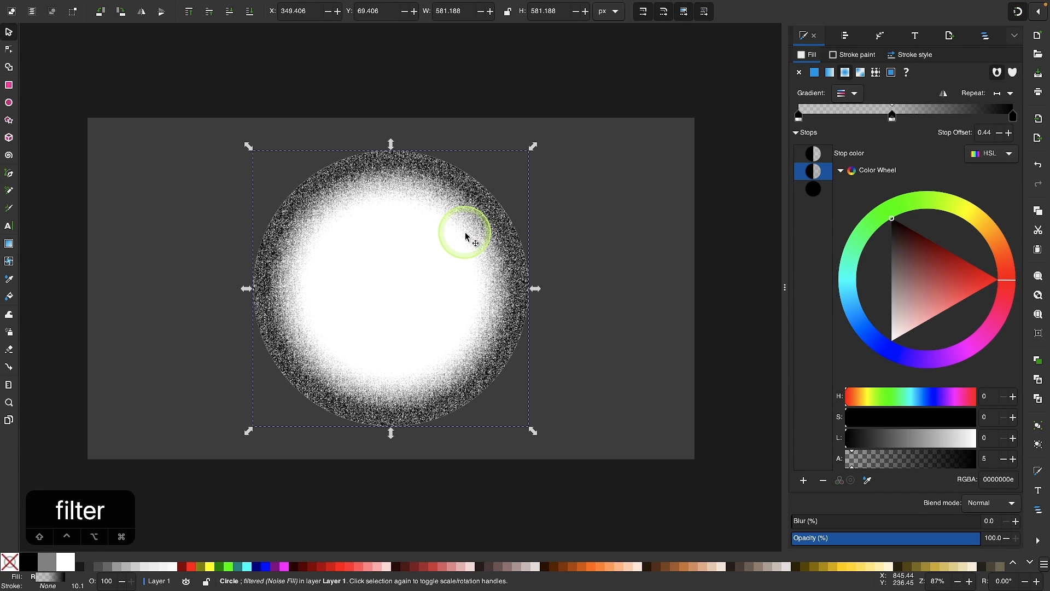
left_click(9, 243)
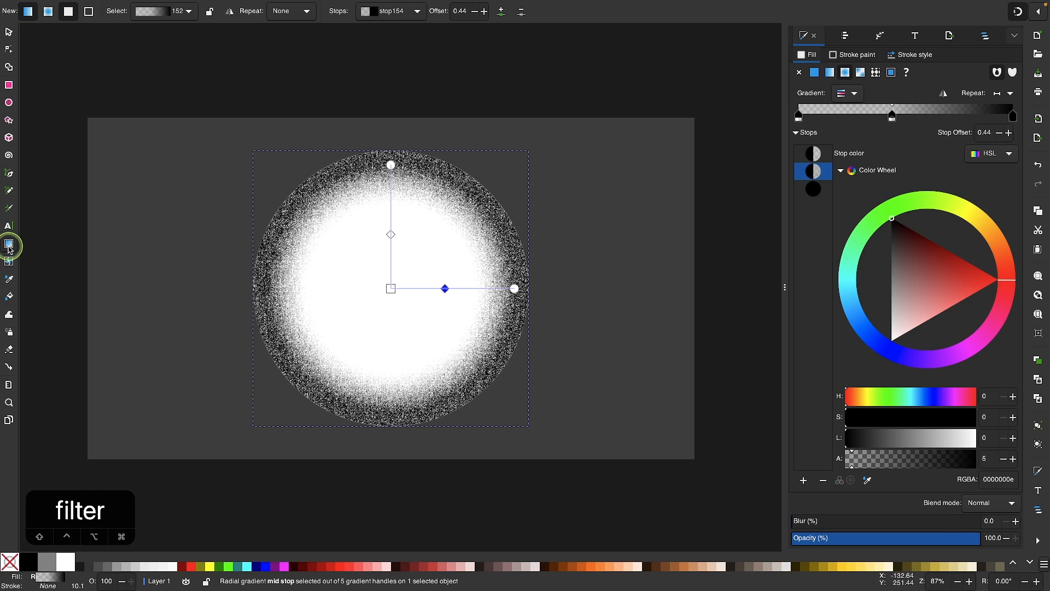
mouse_move(514, 288)
left_mouse_down()
mouse_move(470, 289)
mouse_move(530, 301)
left_mouse_up()
left_click(526, 296)
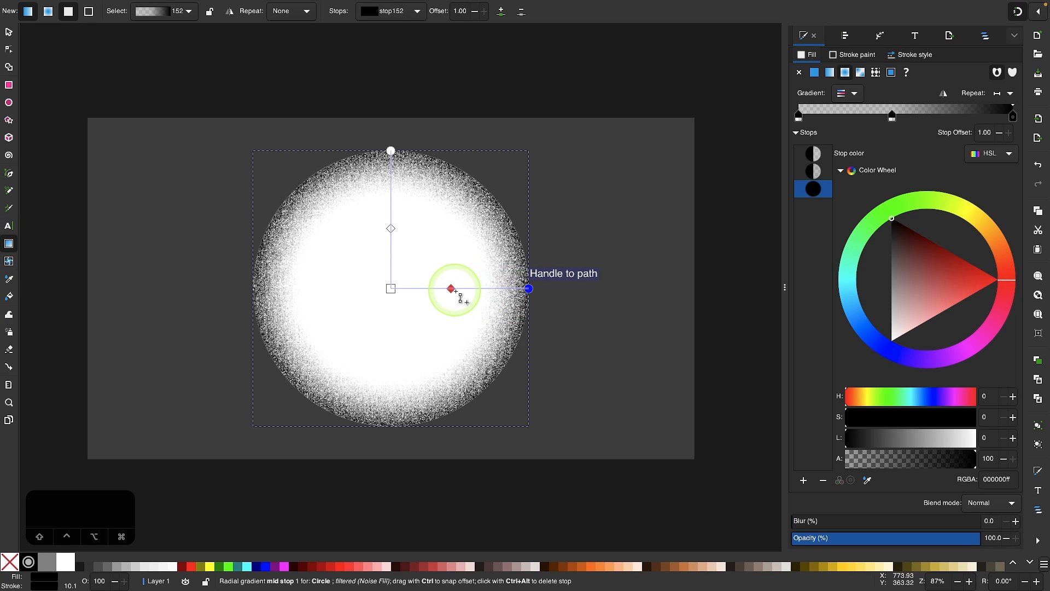
left_click_drag(462, 290, 430, 286)
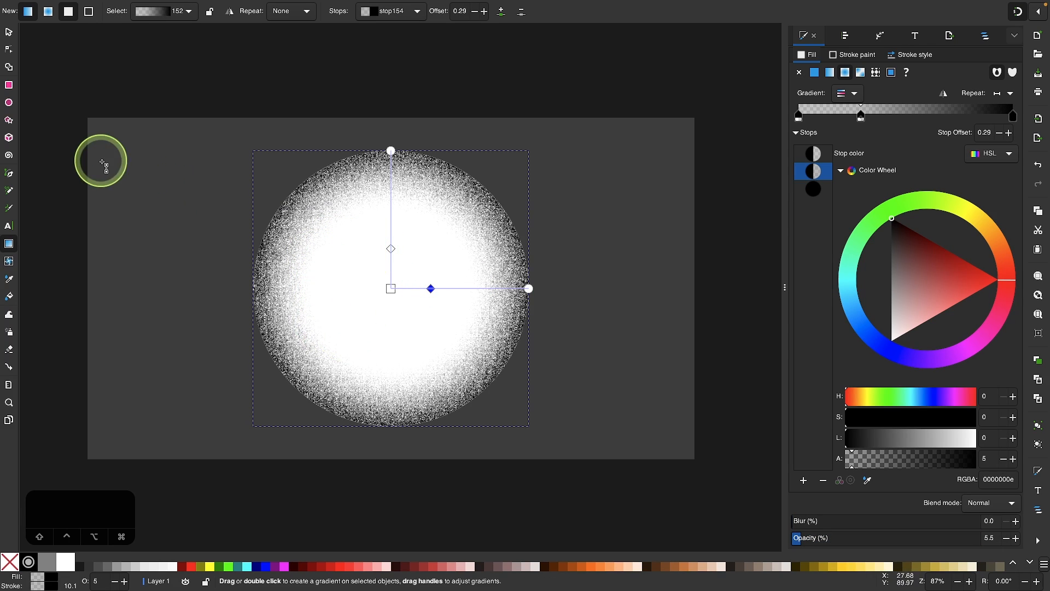
Draw a circle with a radius of about 128 px from the noise circle's center and fill it with Aqua.
left_click(9, 103)
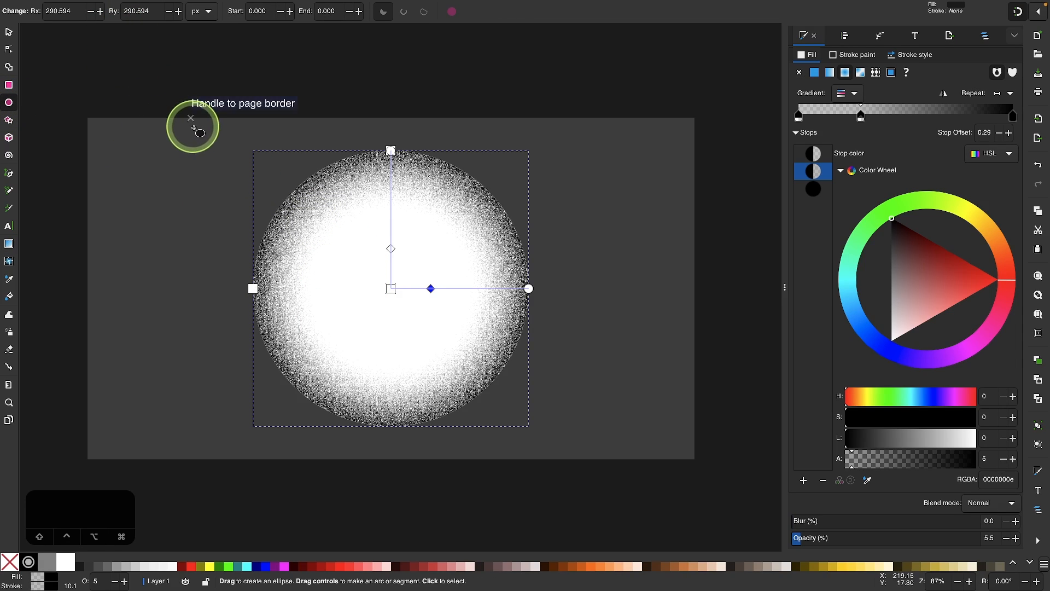
left_click(228, 161)
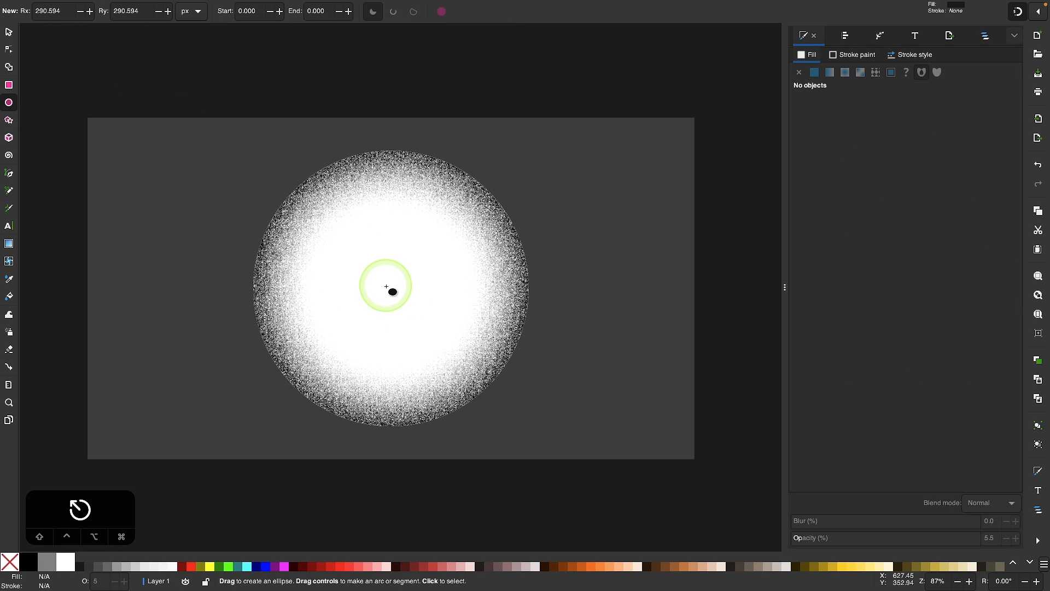
left_click_drag(394, 291, 464, 350)
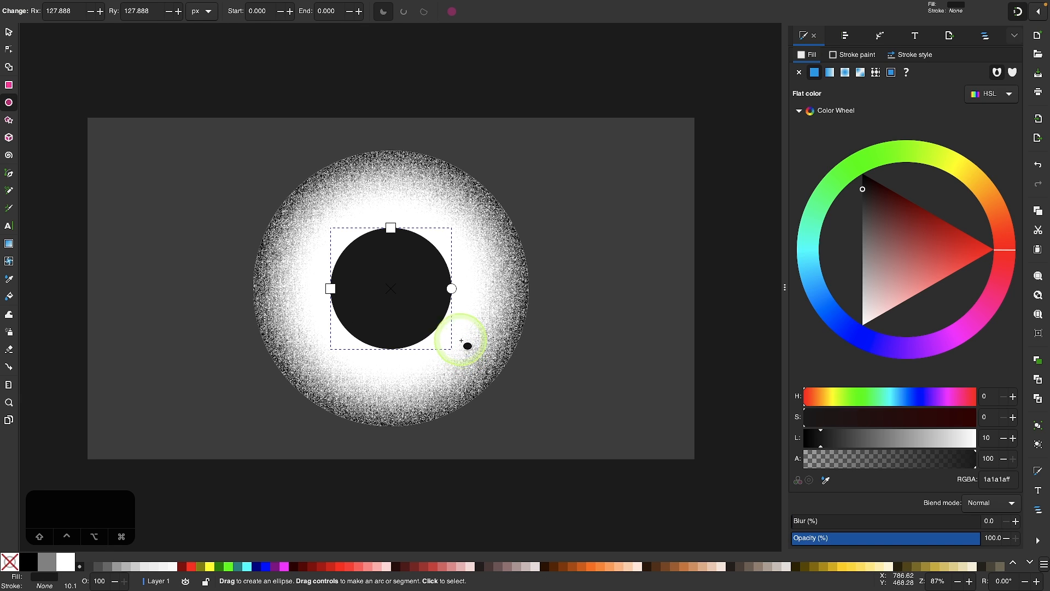
left_click(248, 568)
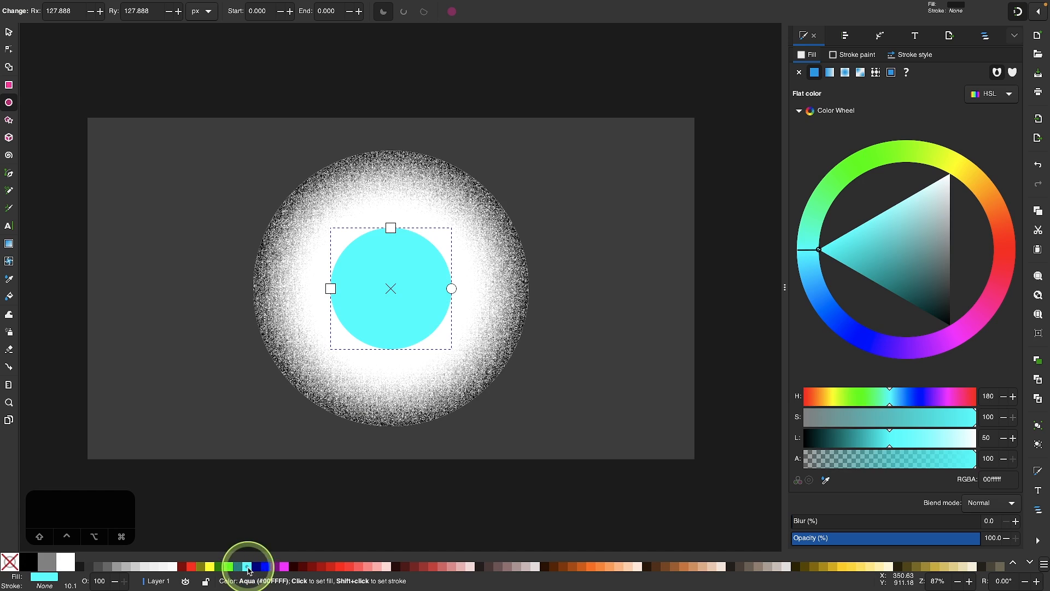
Duplicate the aqua circle and give the copy a radial gradient fill in navy 000080.
left_click(9, 34)
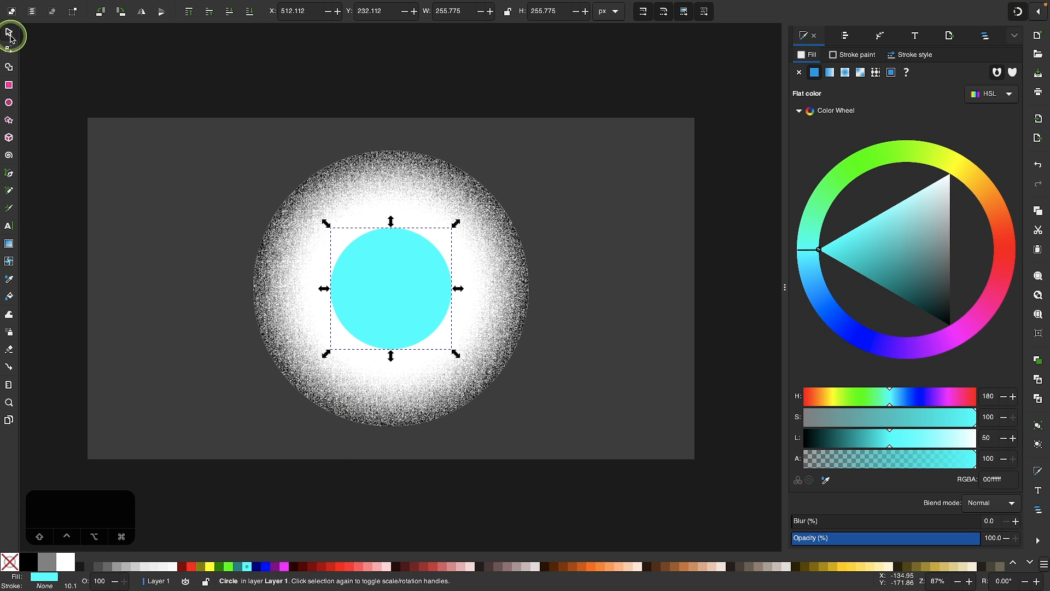
right_click(397, 284)
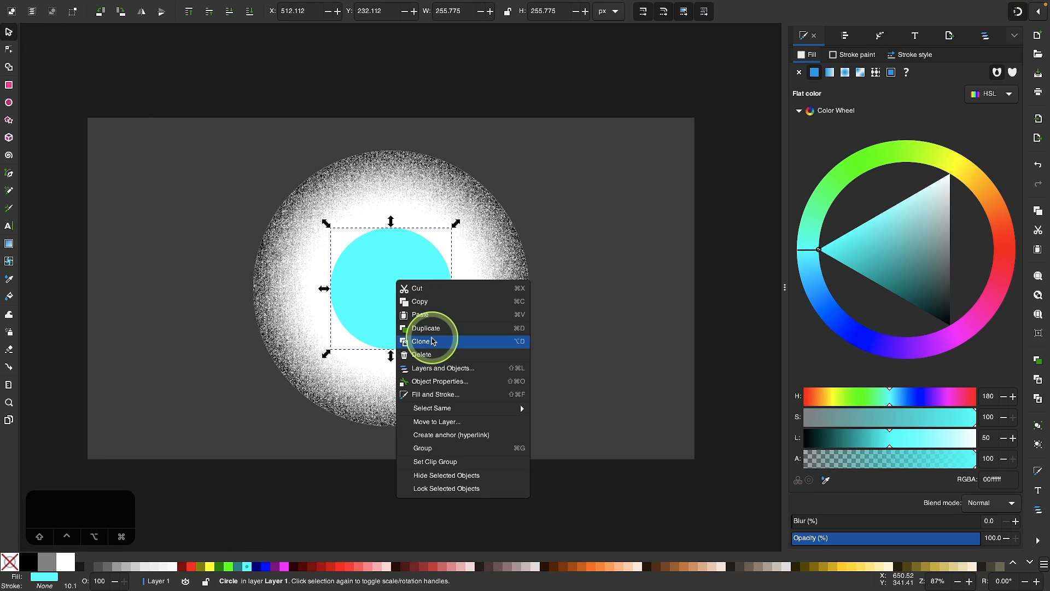
left_click(433, 337)
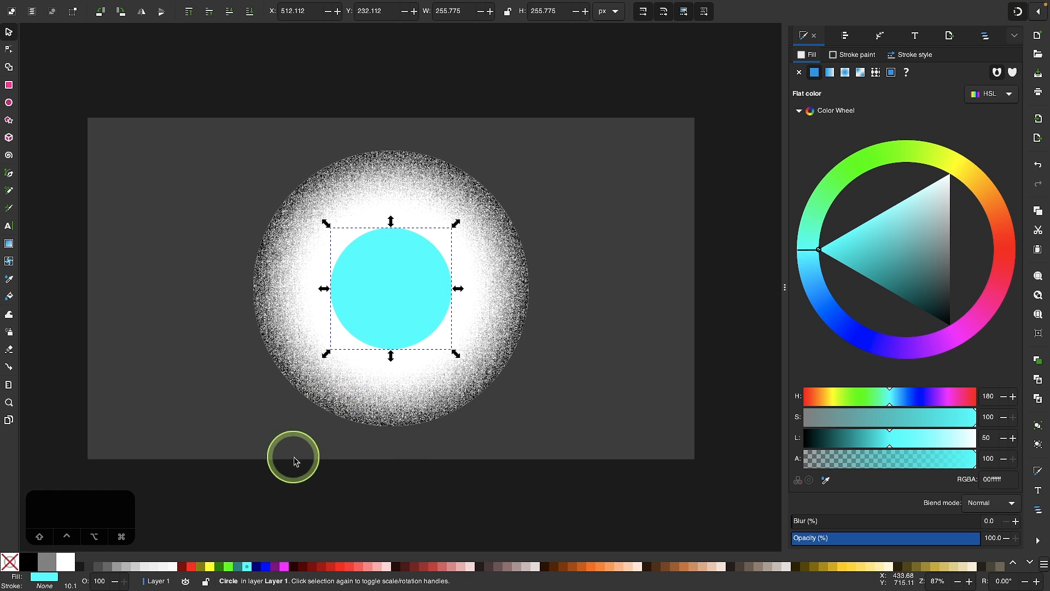
left_click(259, 566)
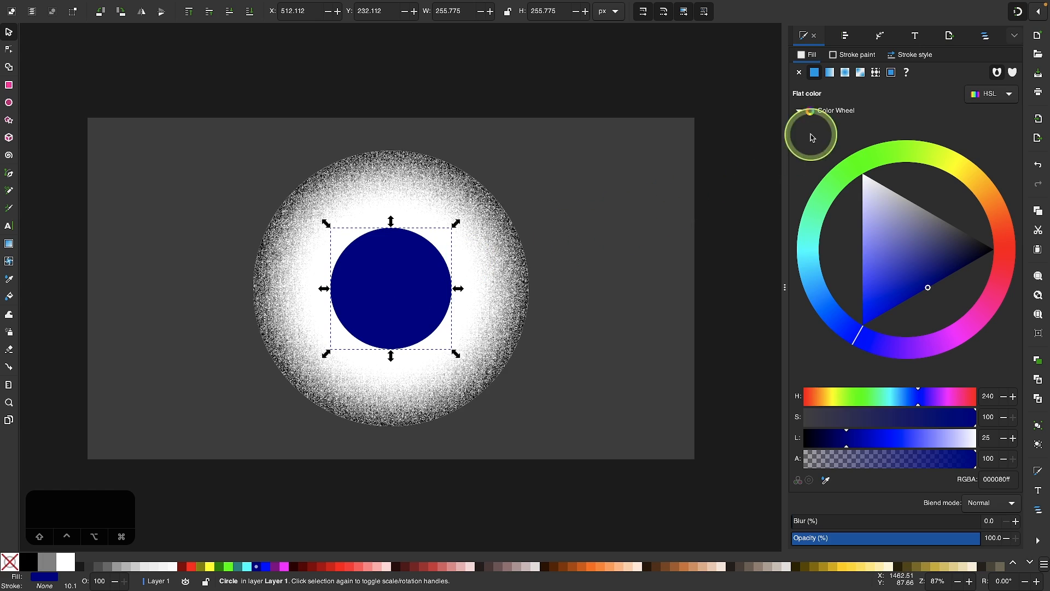
left_click(845, 74)
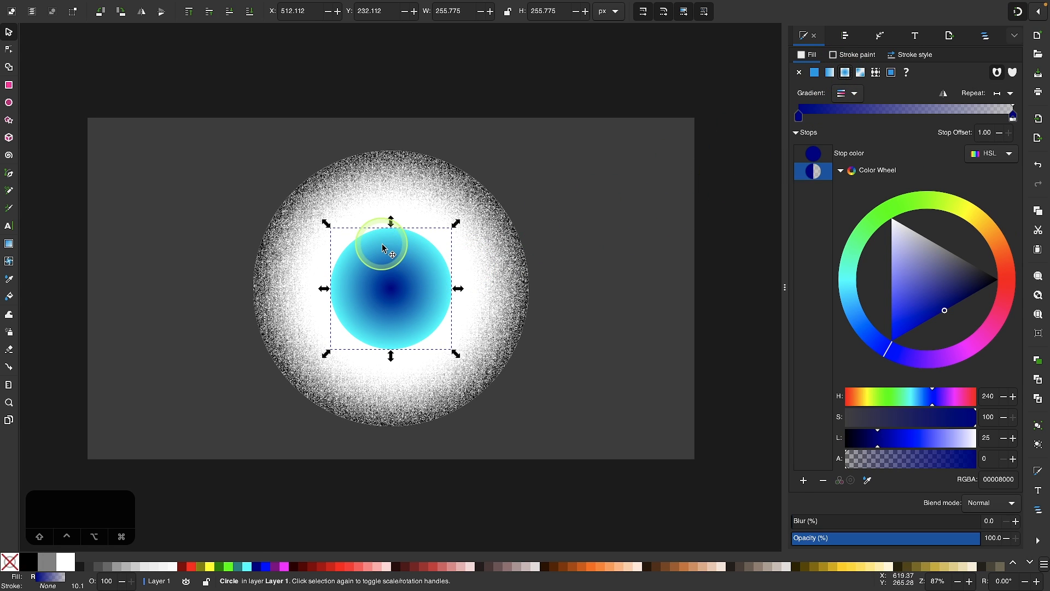
Reverse the navy gradient so its center is transparent, then add a middle stop at offset 0.56.
left_click(11, 243)
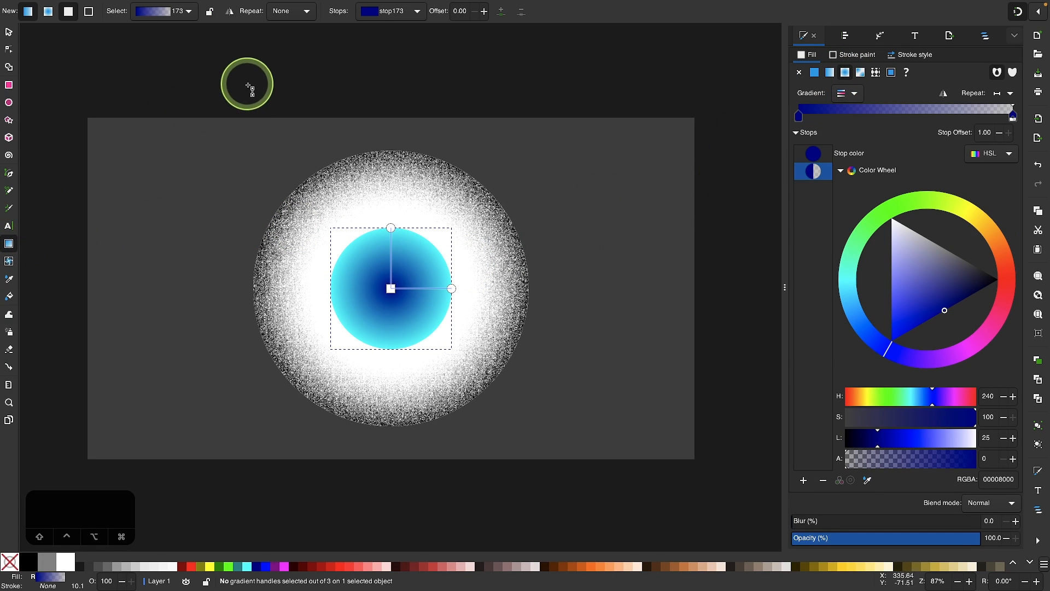
left_click(233, 14)
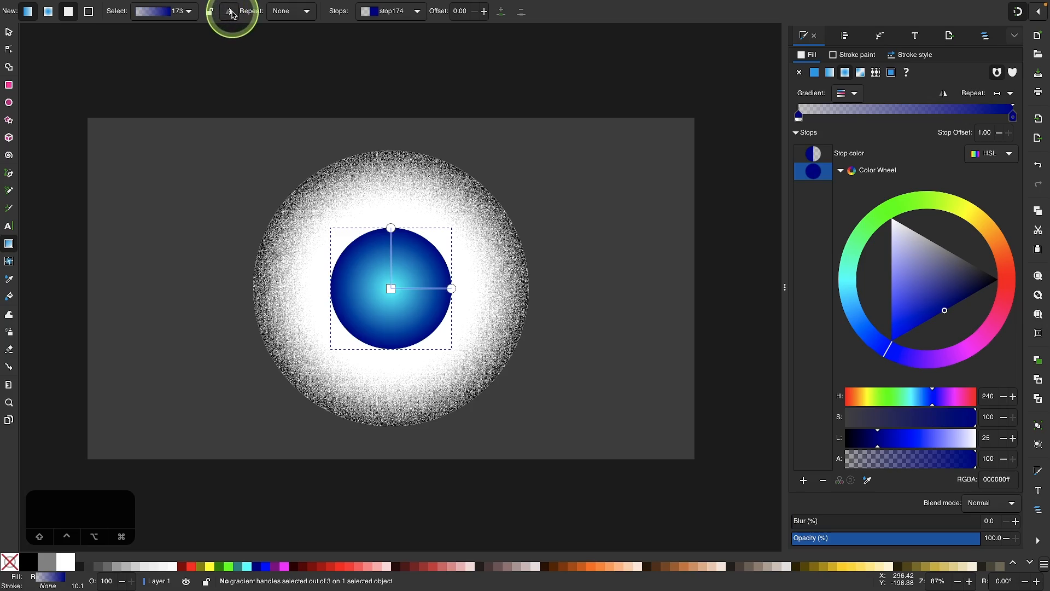
scroll(388, 279, "up", 4)
scroll(387, 280, "up", 1)
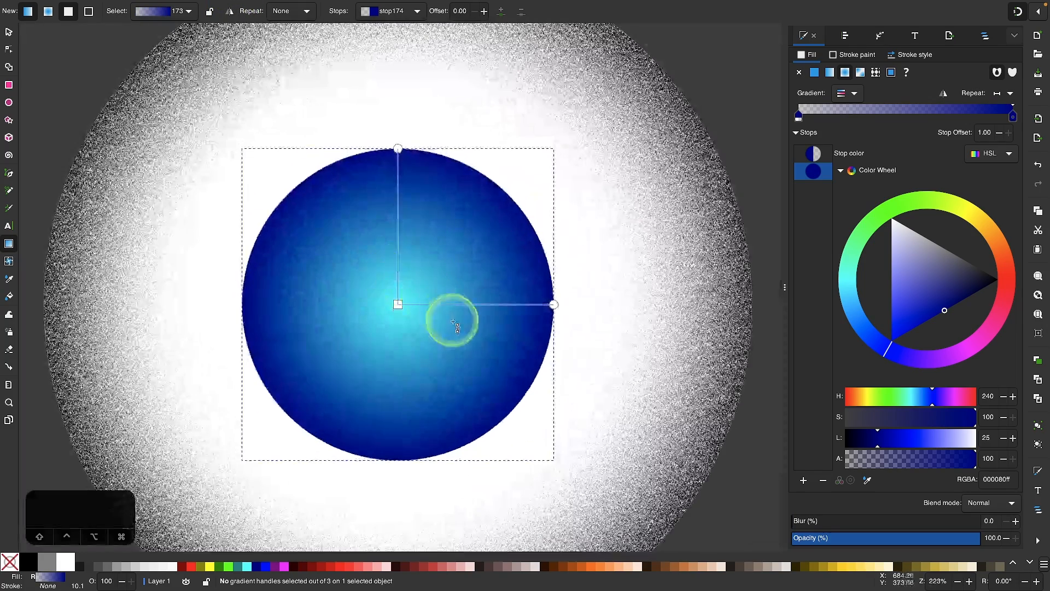
double_click(412, 304)
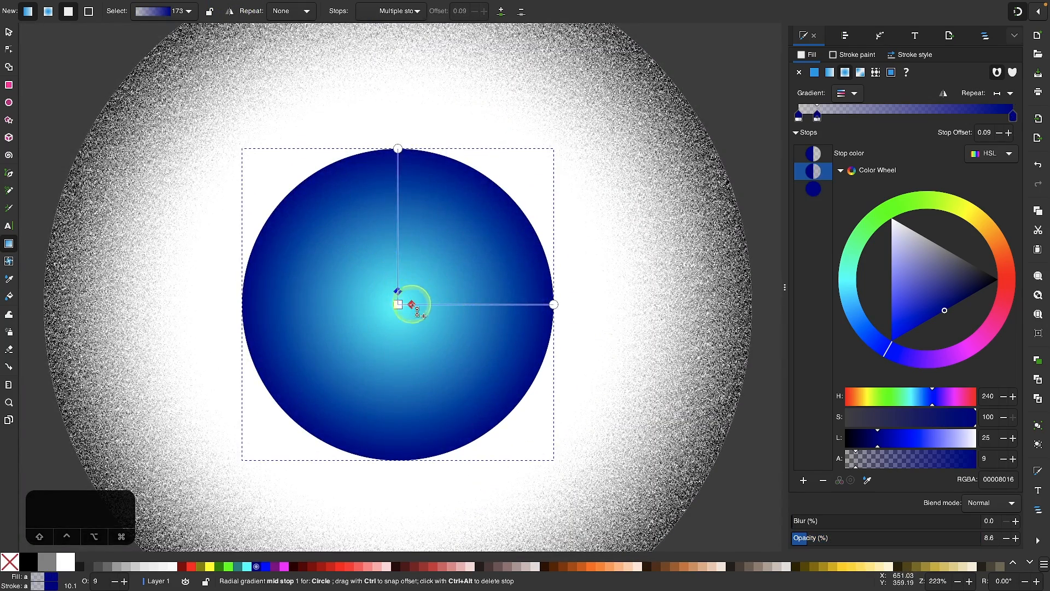
left_click_drag(412, 304, 484, 304)
Apply the Noise Fill filter to the navy gradient circle with a dilatation of 4.42.
scroll(484, 304, "down", 3)
scroll(485, 305, "down", 2)
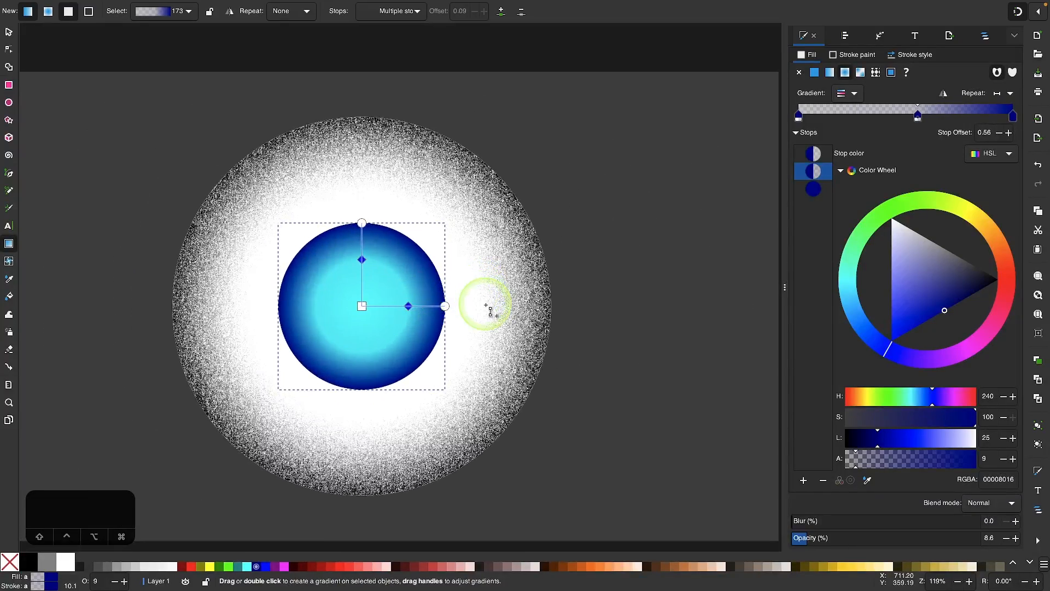
scroll(485, 305, "down", 1)
scroll(485, 305, "left", 1)
scroll(485, 305, "right", 2)
scroll(485, 305, "up", 1)
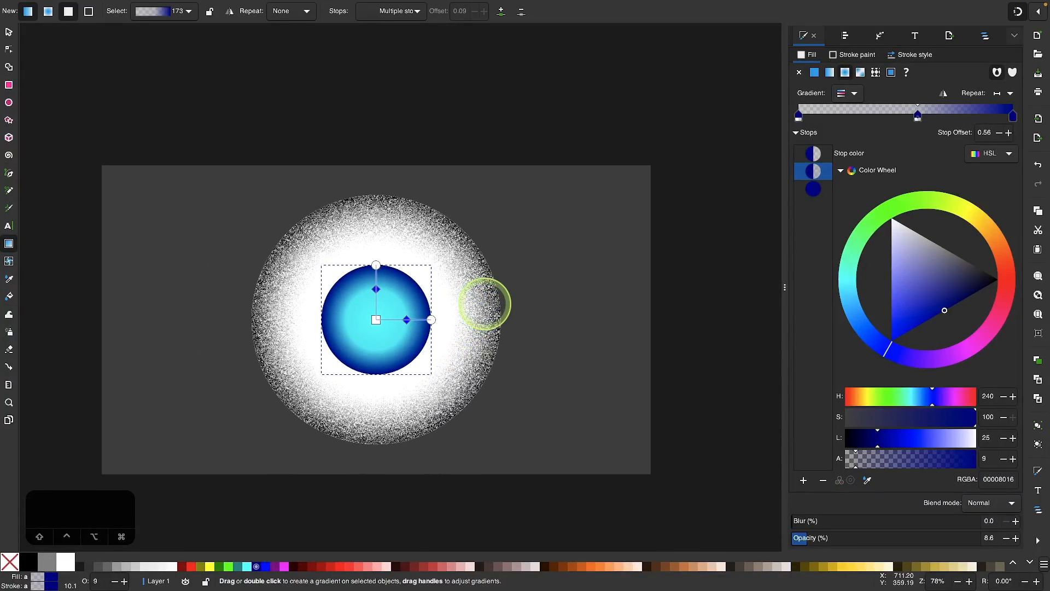
left_click(9, 32)
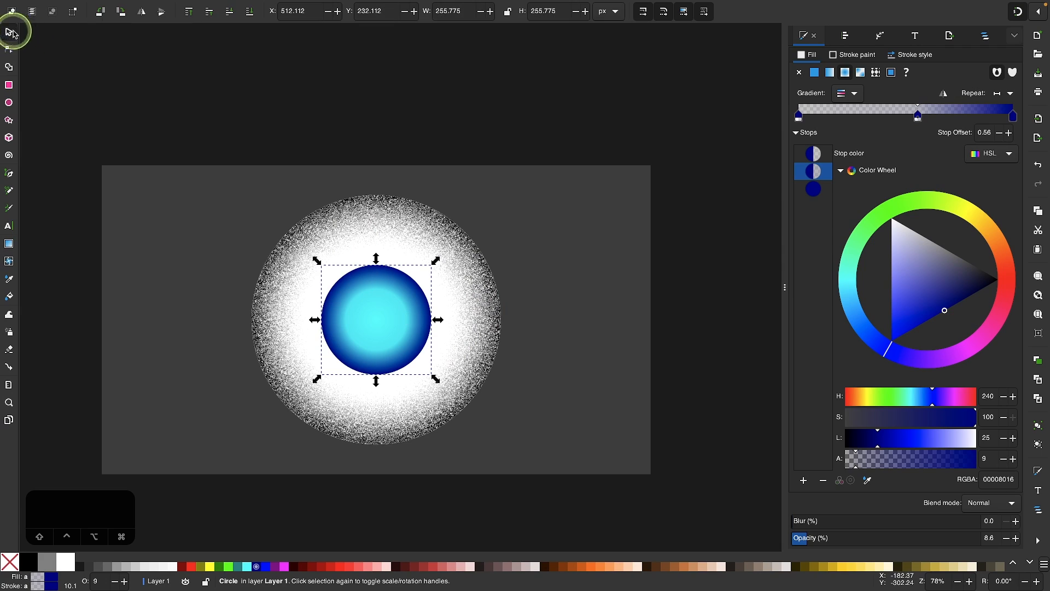
left_click(271, 6)
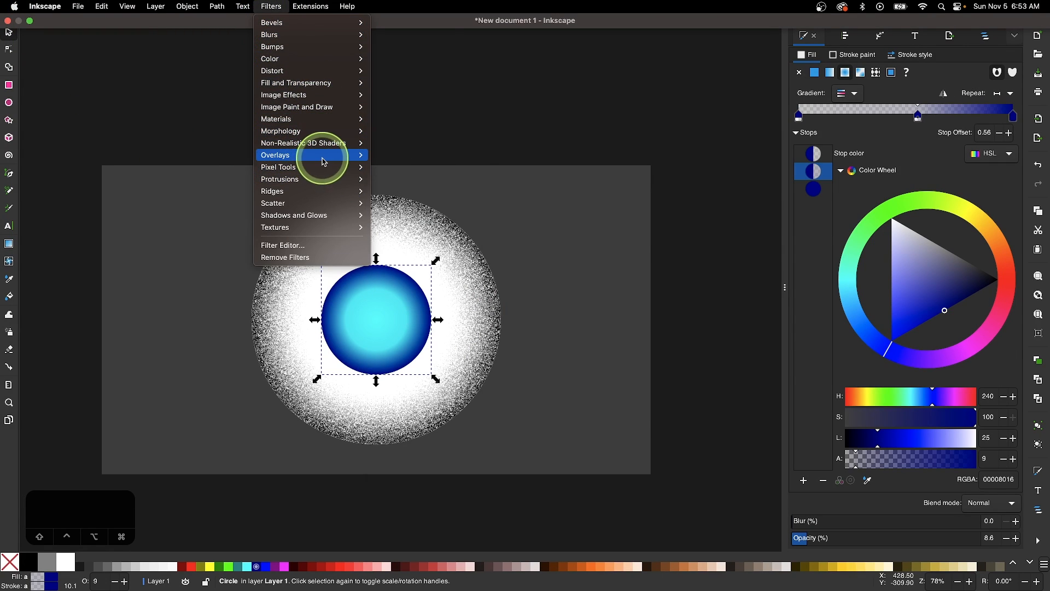
mouse_move(328, 156)
left_click(406, 359)
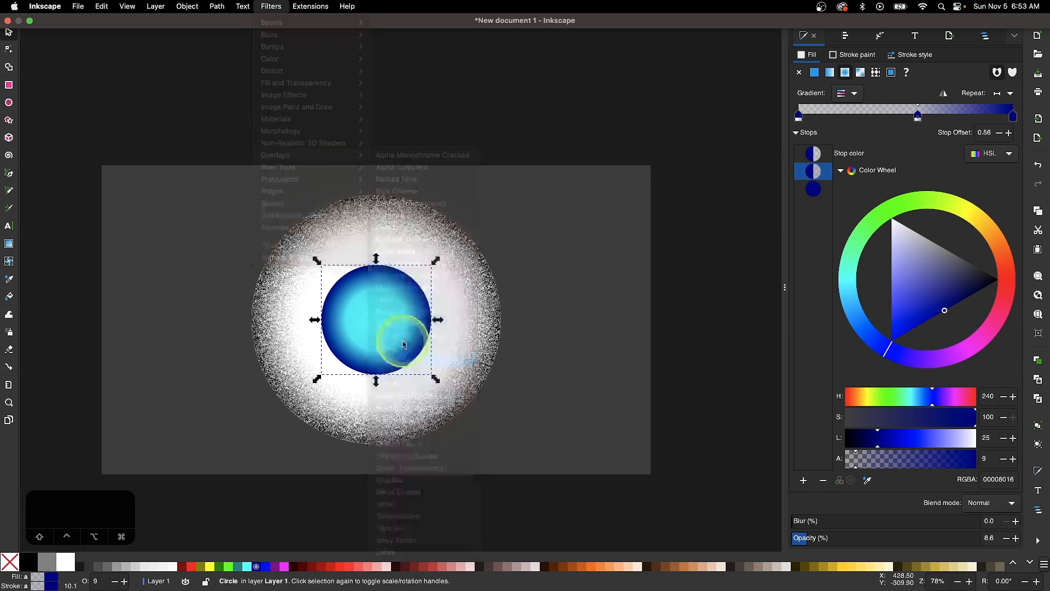
left_click_drag(166, 9, 728, 149)
left_click(578, 427)
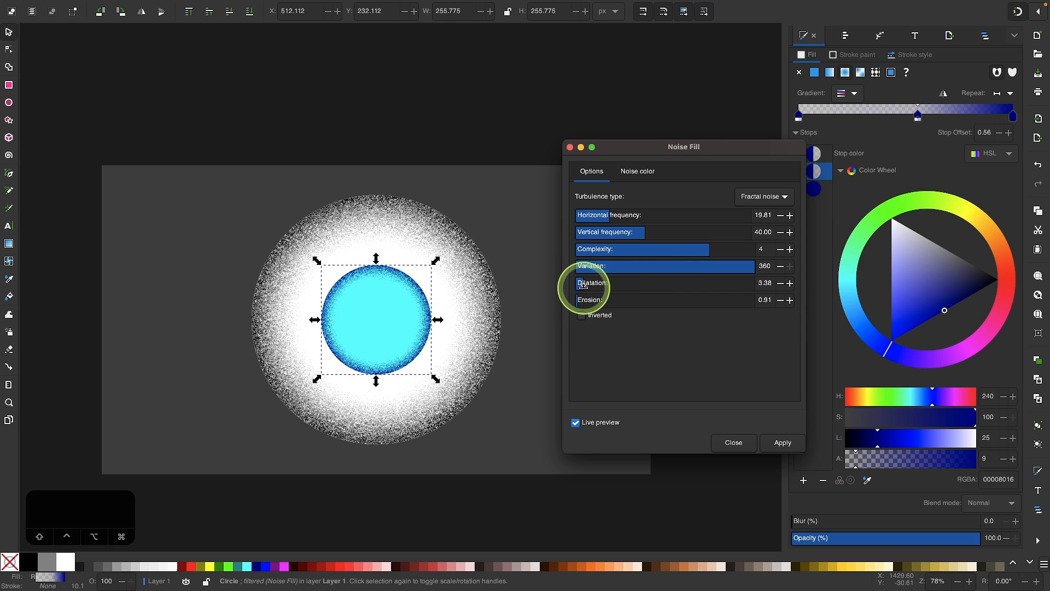
mouse_move(583, 285)
left_mouse_down()
mouse_move(599, 284)
mouse_move(584, 285)
left_mouse_up()
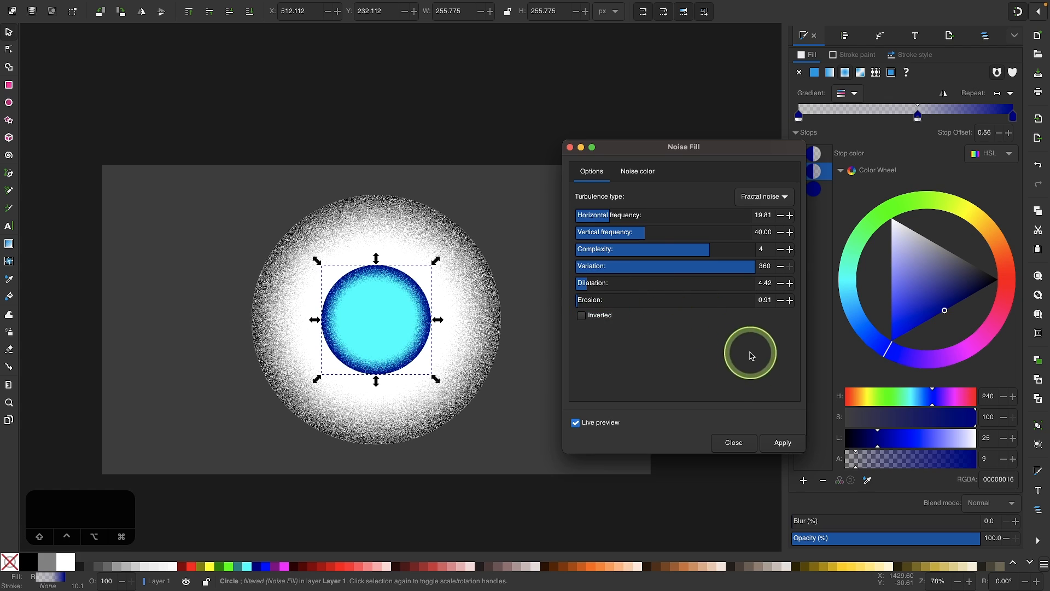
left_click(783, 442)
left_click(727, 443)
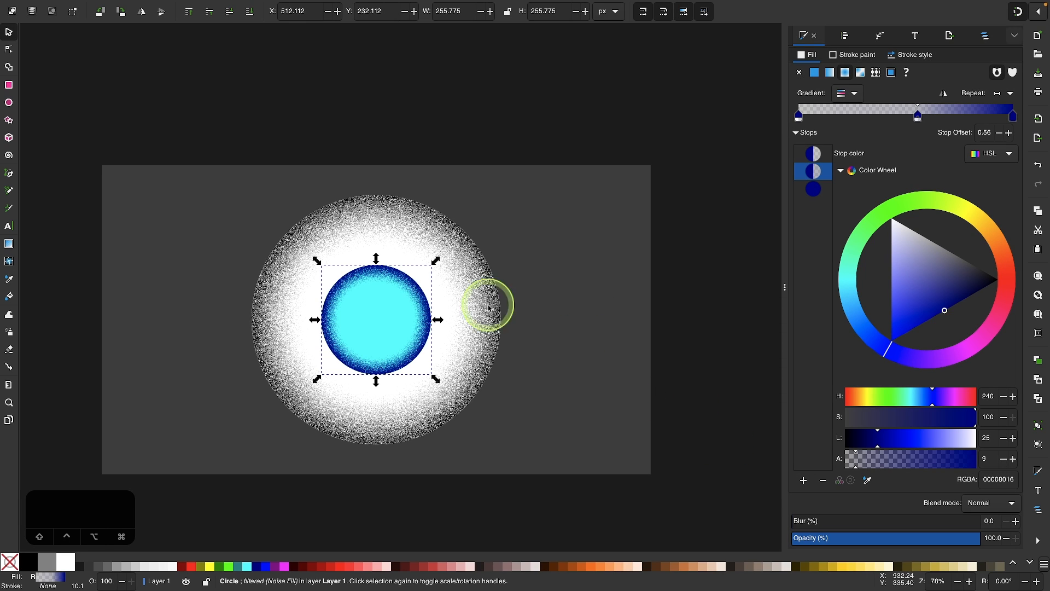
Move the middle stop of the navy circle's gradient inward to offset 0.22 and deselect the circle.
left_click(9, 244)
left_click(449, 317)
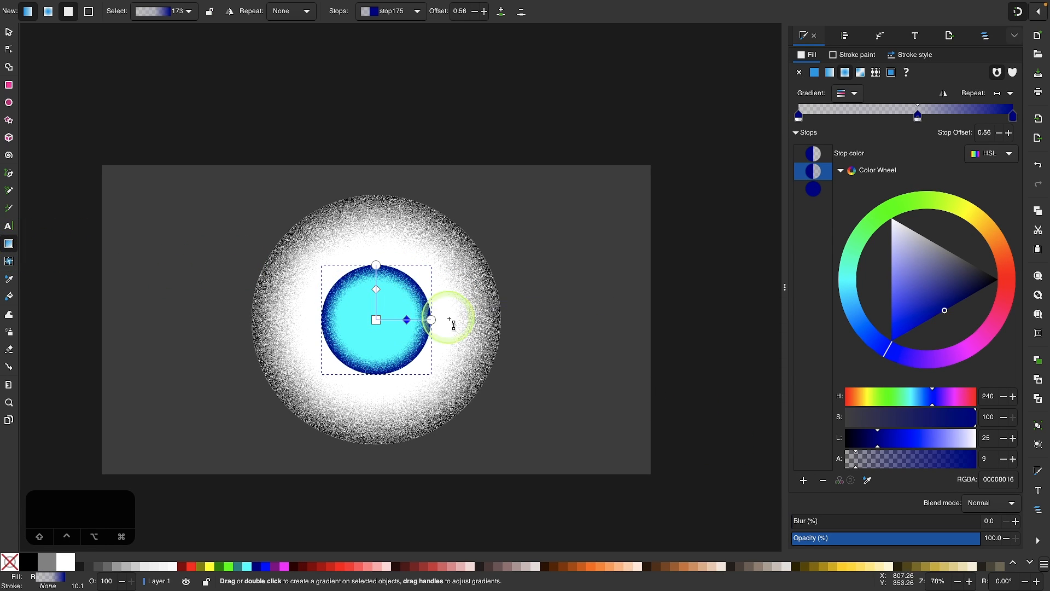
left_click_drag(404, 315, 393, 321)
key("ctrl+z")
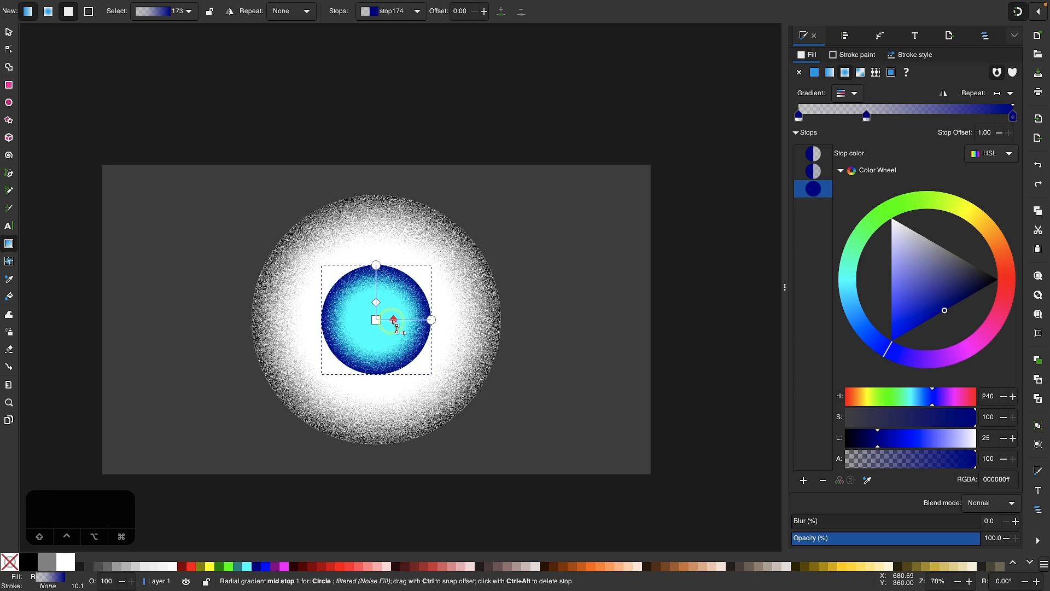
left_click(393, 320)
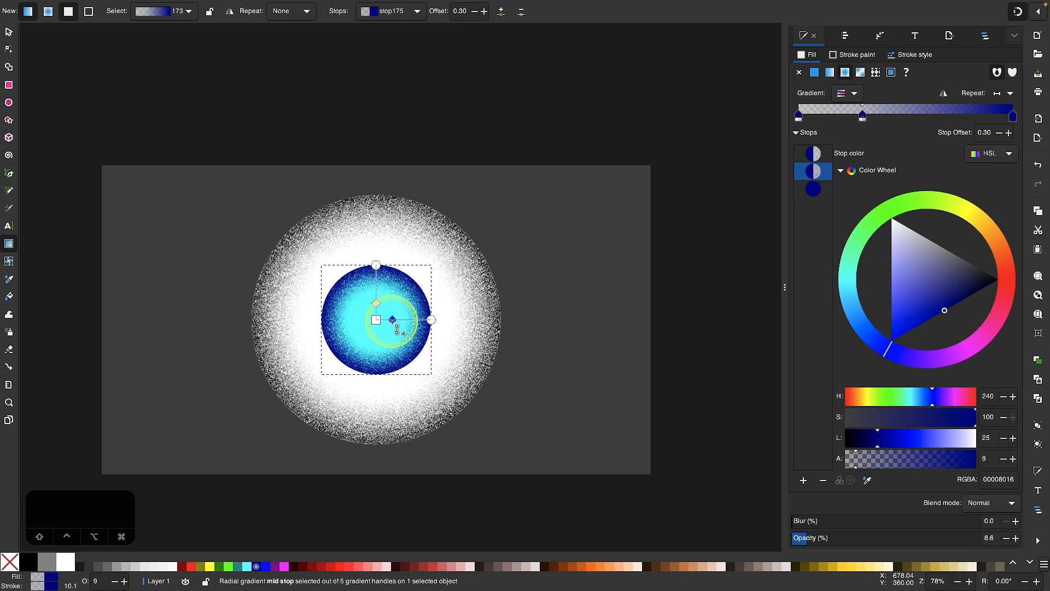
left_click_drag(392, 320, 388, 319)
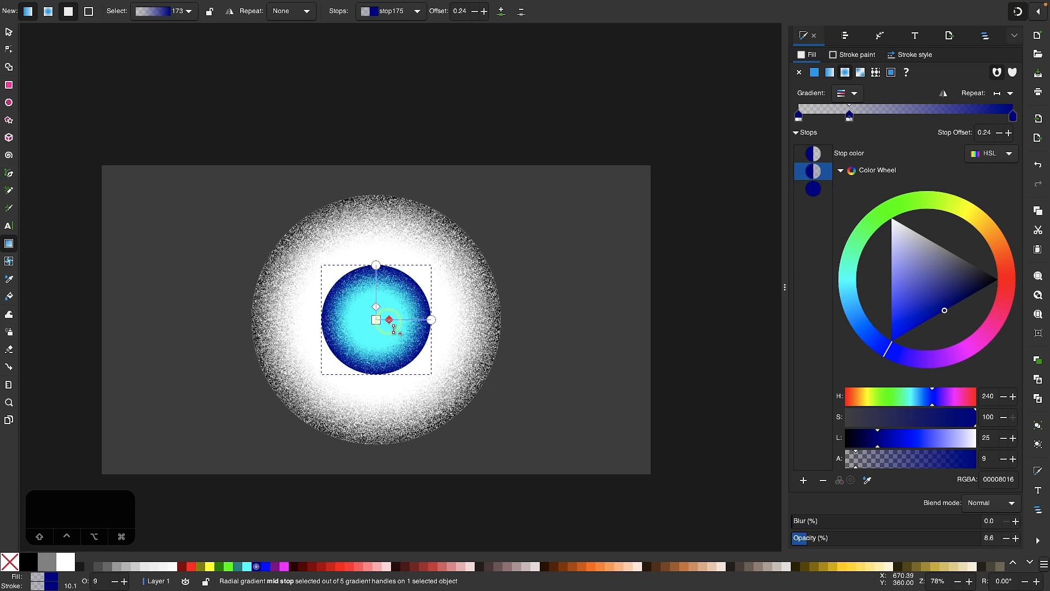
left_click(230, 275)
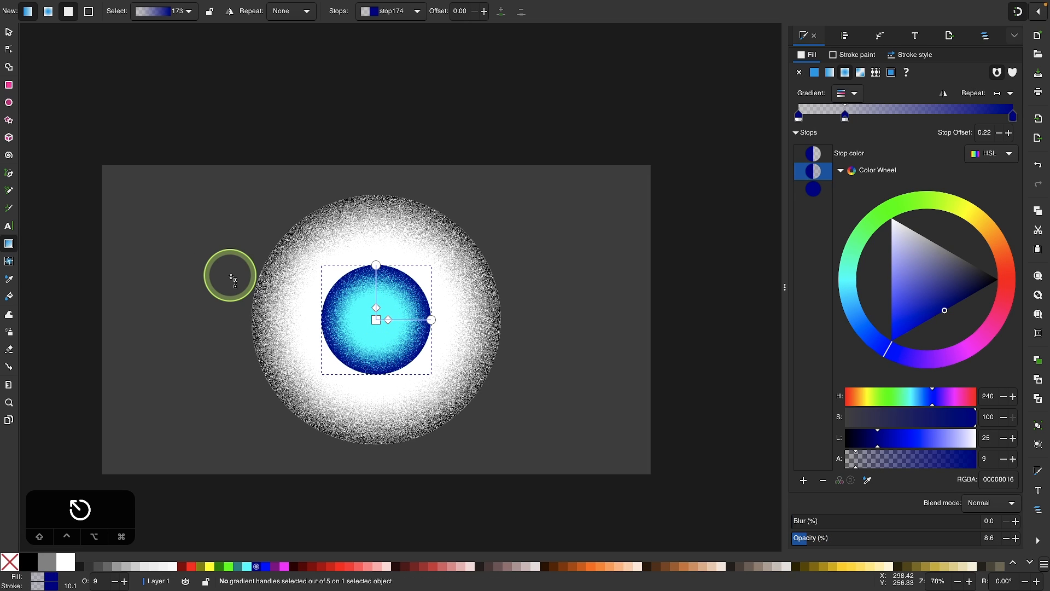
left_click(231, 279)
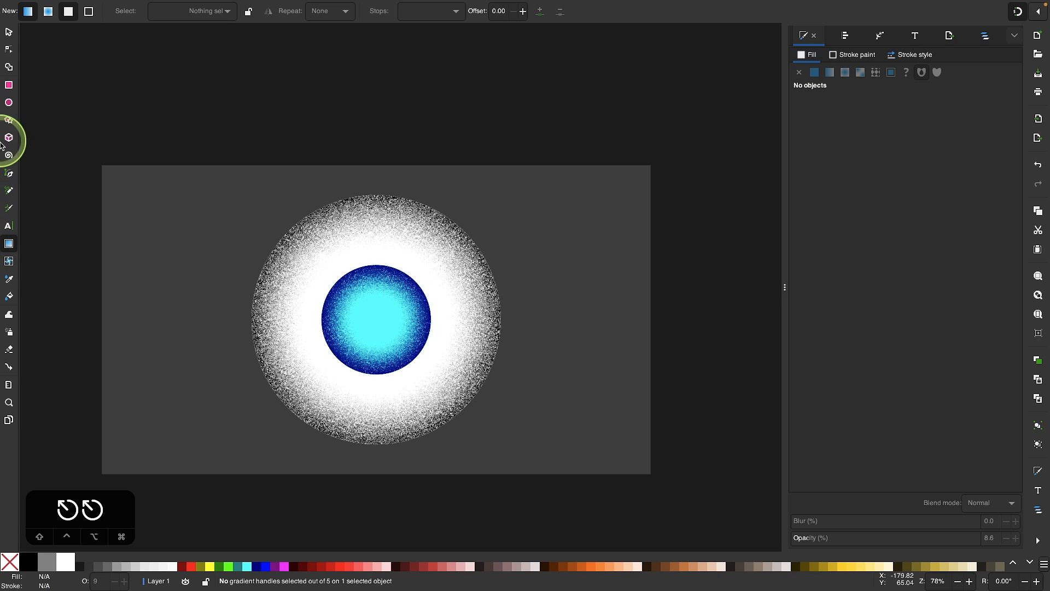
Draw a pupil circle with a radius of about 44 px at the center of the iris and fill it black.
left_click(8, 103)
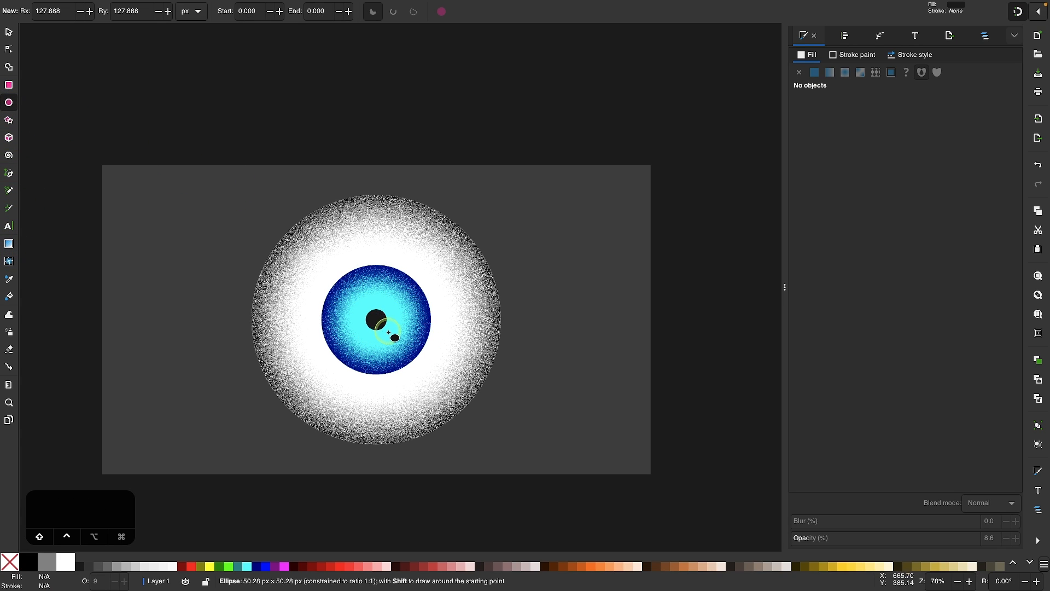
left_click_drag(388, 332, 397, 339)
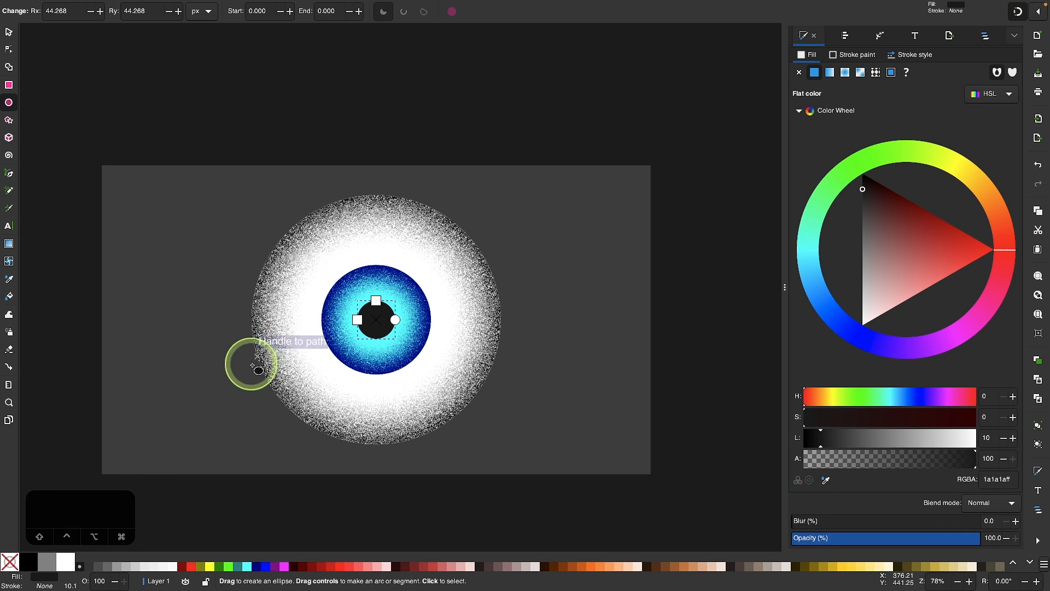
left_click(27, 560)
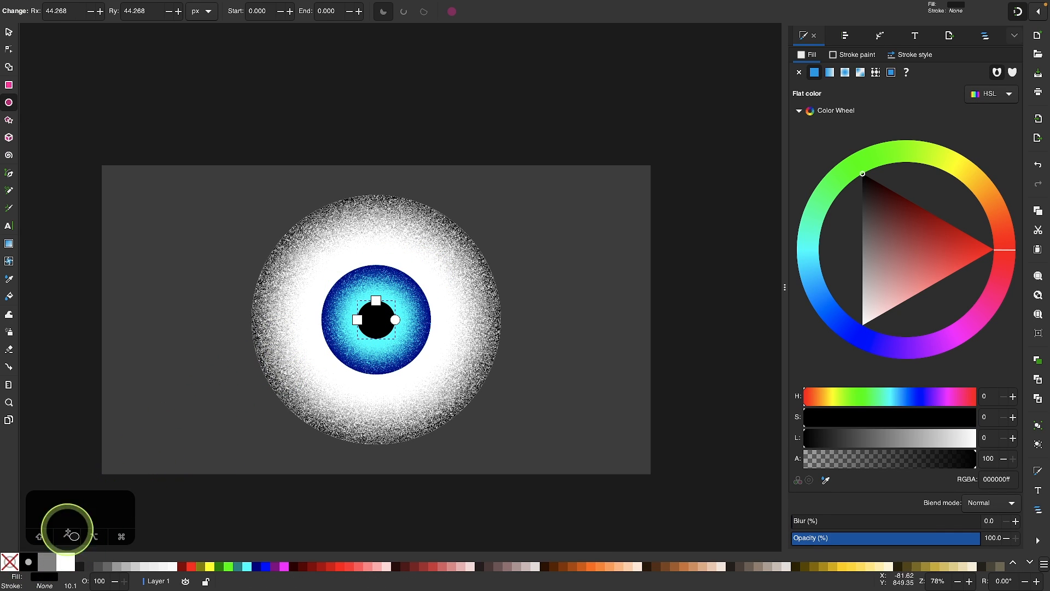
left_click(10, 33)
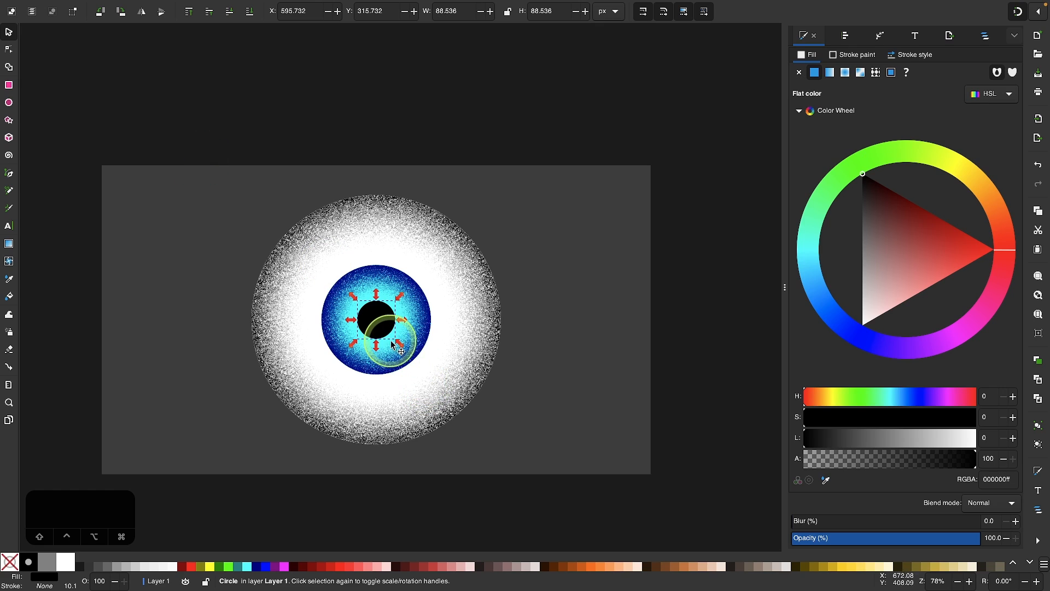
Draw a circle with a radius of 360 px centered on the eye and fill it black.
mouse_move(401, 344)
left_mouse_down()
mouse_move(392, 336)
mouse_move(408, 350)
mouse_move(402, 343)
left_mouse_up()
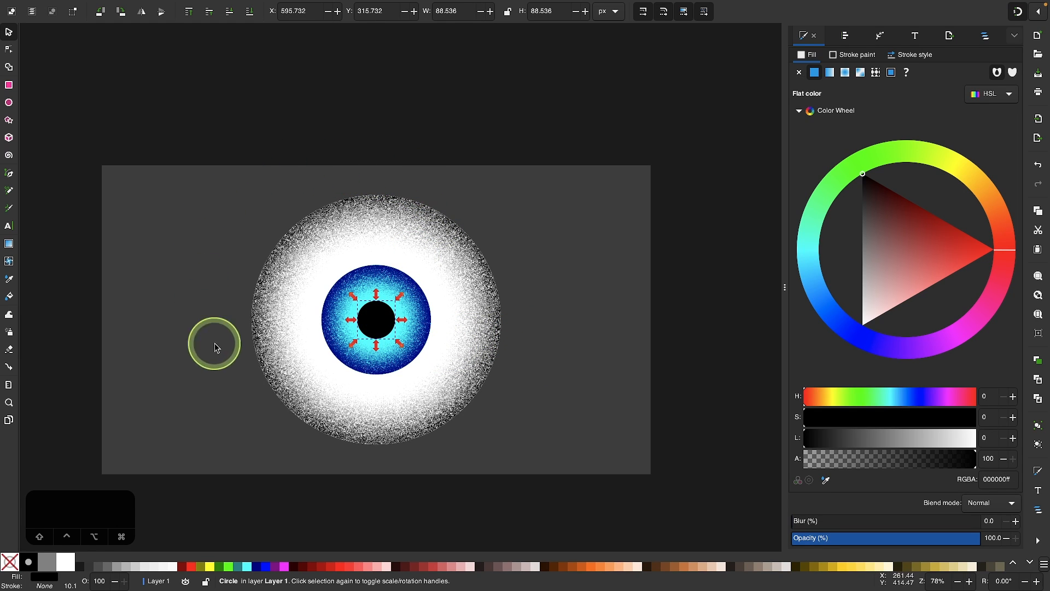
left_click(208, 259)
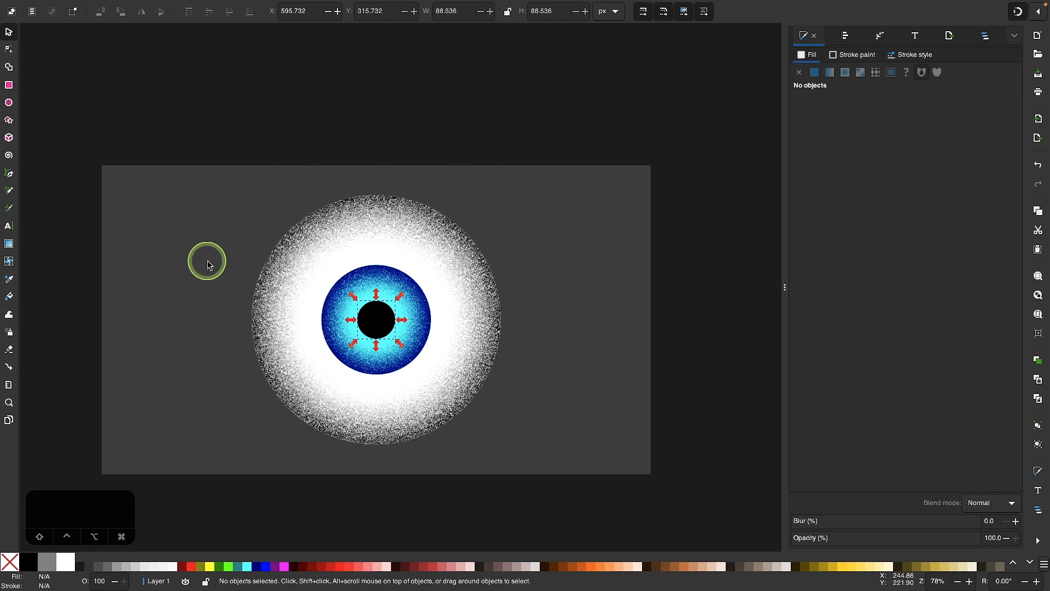
left_click(9, 103)
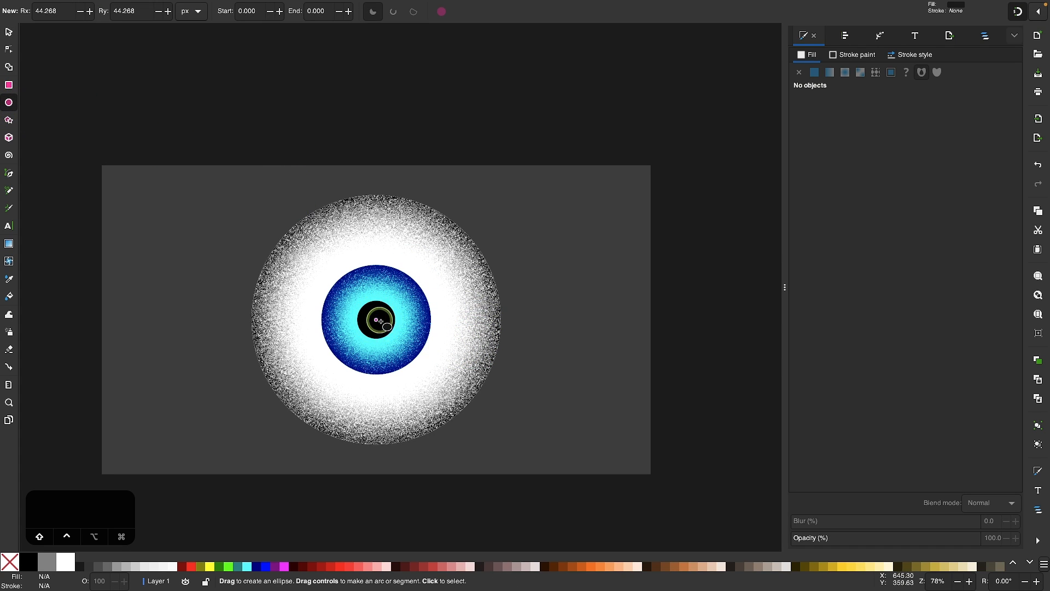
left_click_drag(382, 321, 553, 474)
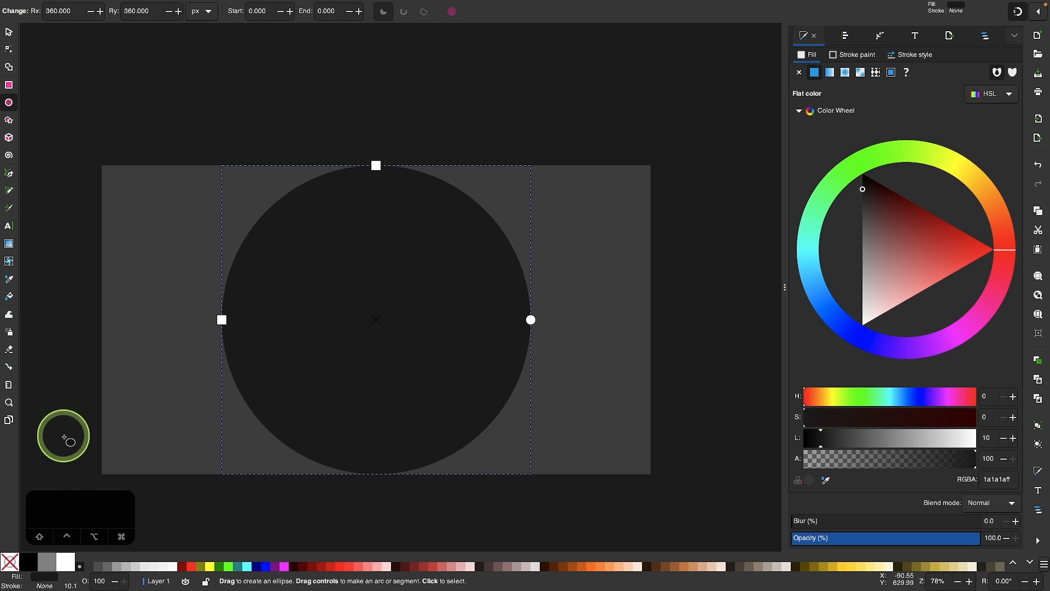
left_click(28, 561)
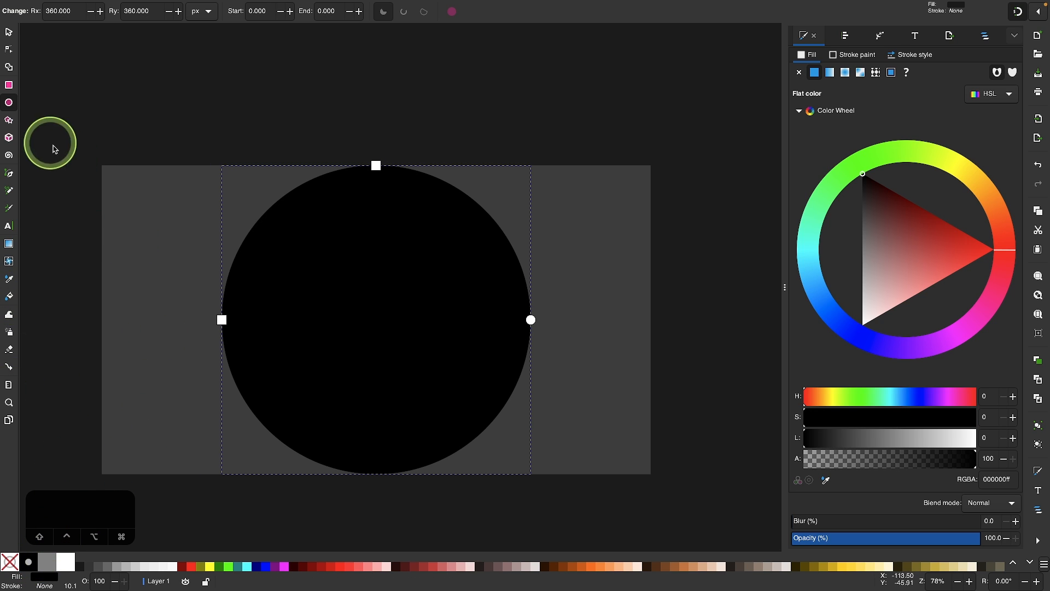
Send the large black circle behind the eyeball and set its blur to 39.4%.
left_click(9, 36)
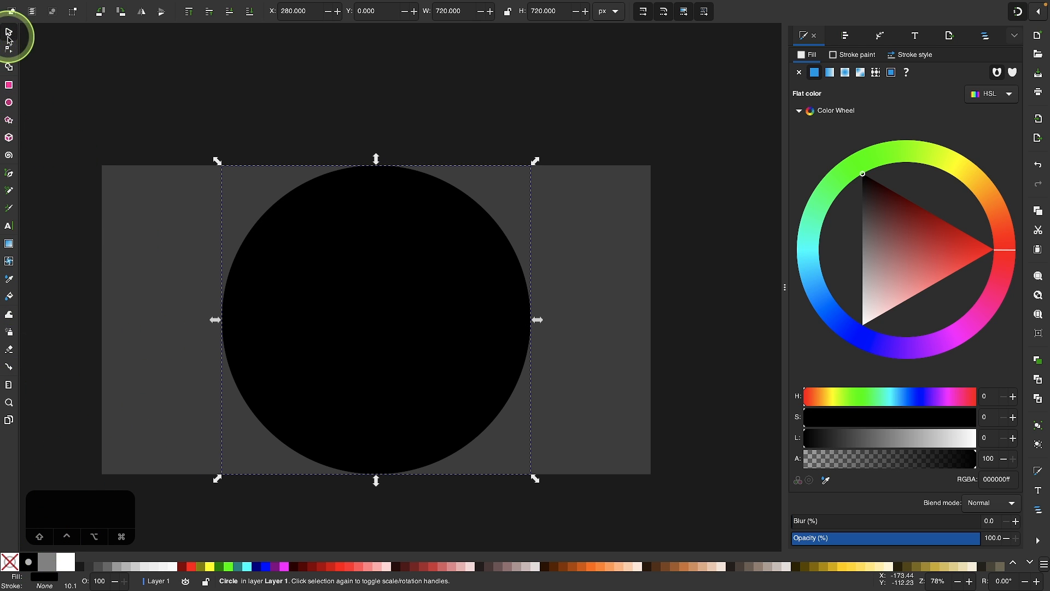
left_click(250, 11)
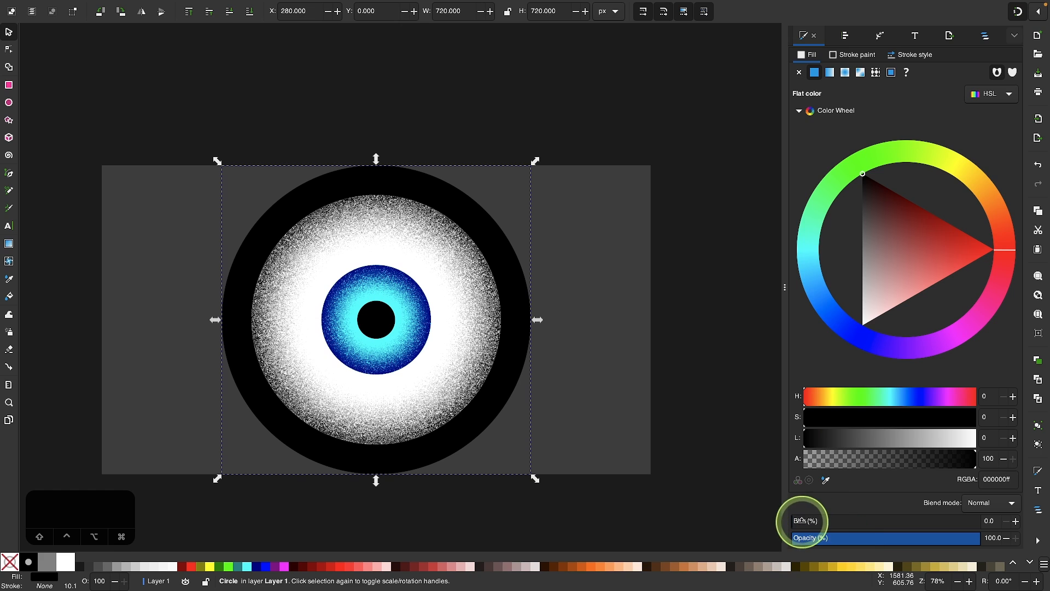
left_click_drag(803, 524, 865, 524)
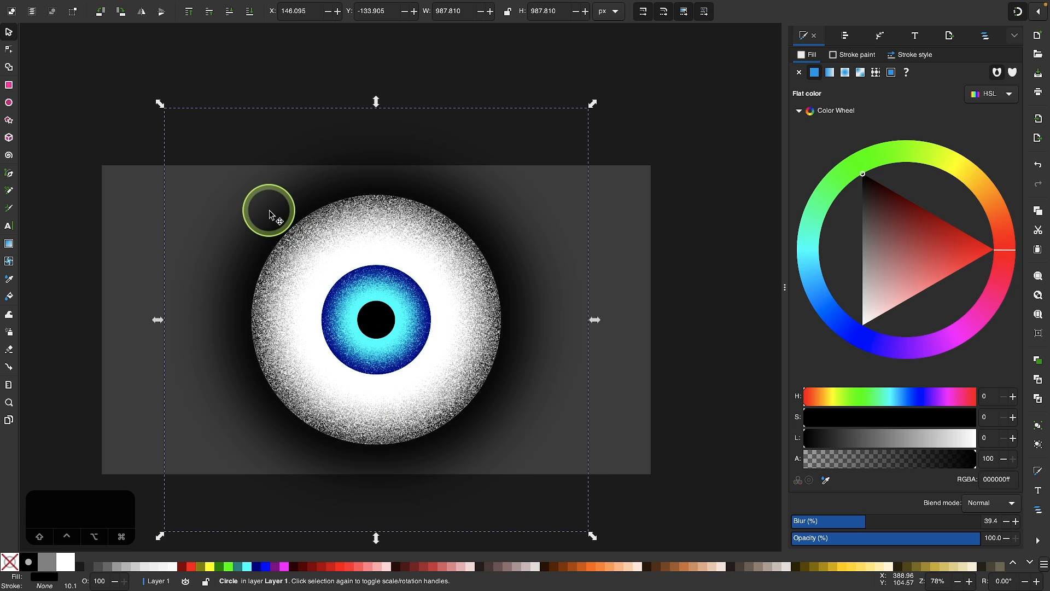
Apply the Noise Fill filter to the blurred black circle with a dilatation of 4.12, then deselect the circle.
left_click(268, 6)
mouse_move(334, 167)
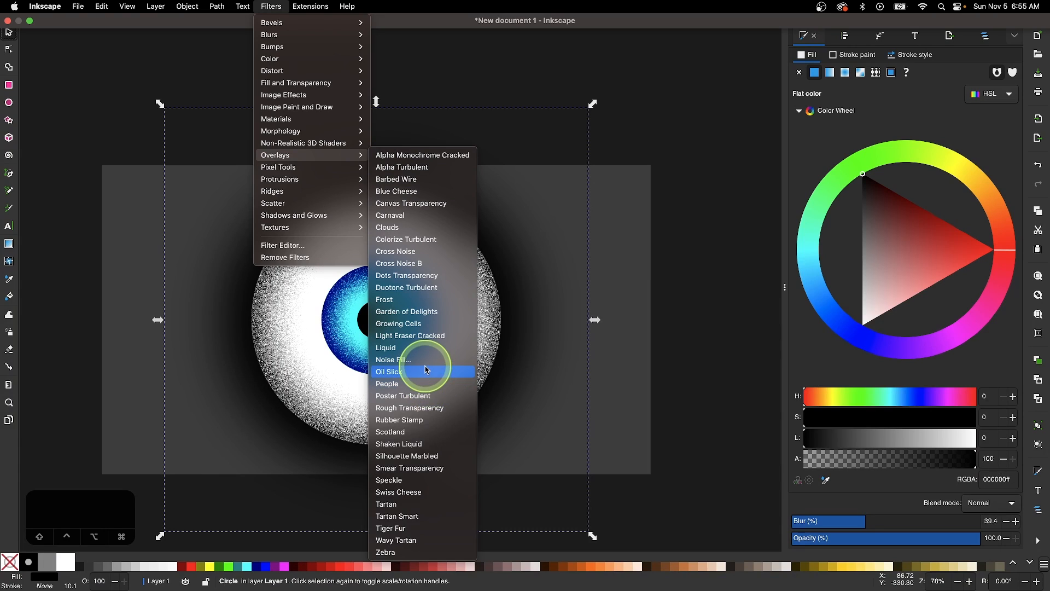
left_click(427, 358)
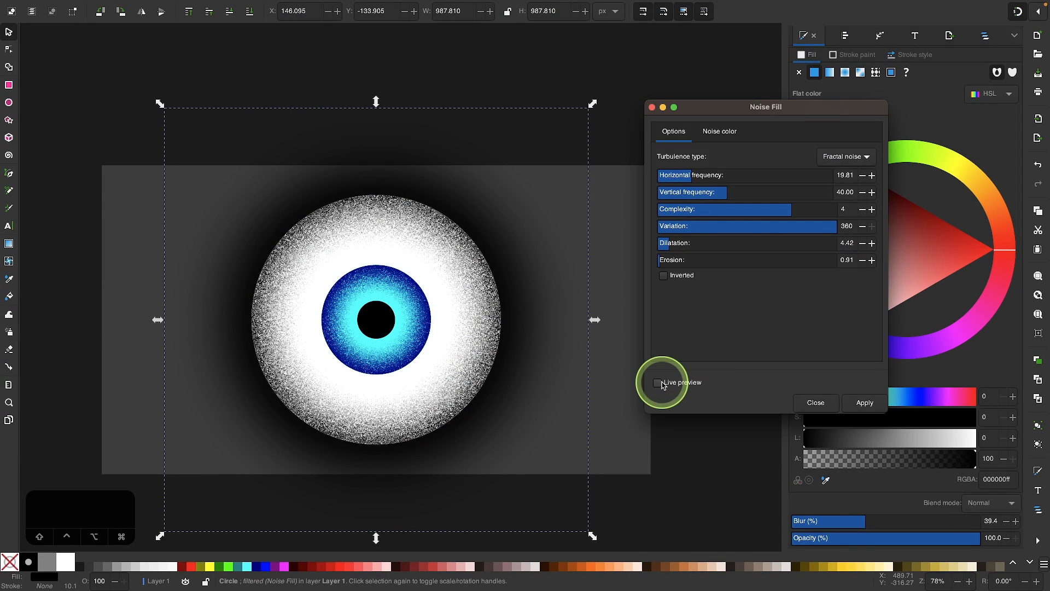
left_click(657, 383)
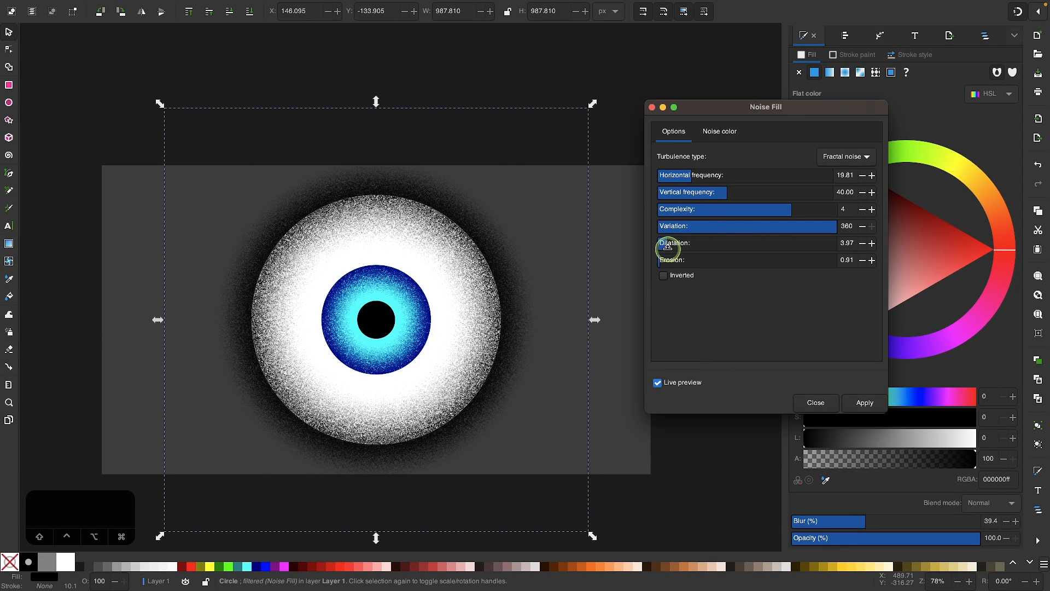
mouse_move(670, 248)
left_mouse_down()
mouse_move(658, 243)
mouse_move(677, 243)
mouse_move(659, 244)
mouse_move(668, 244)
left_mouse_up()
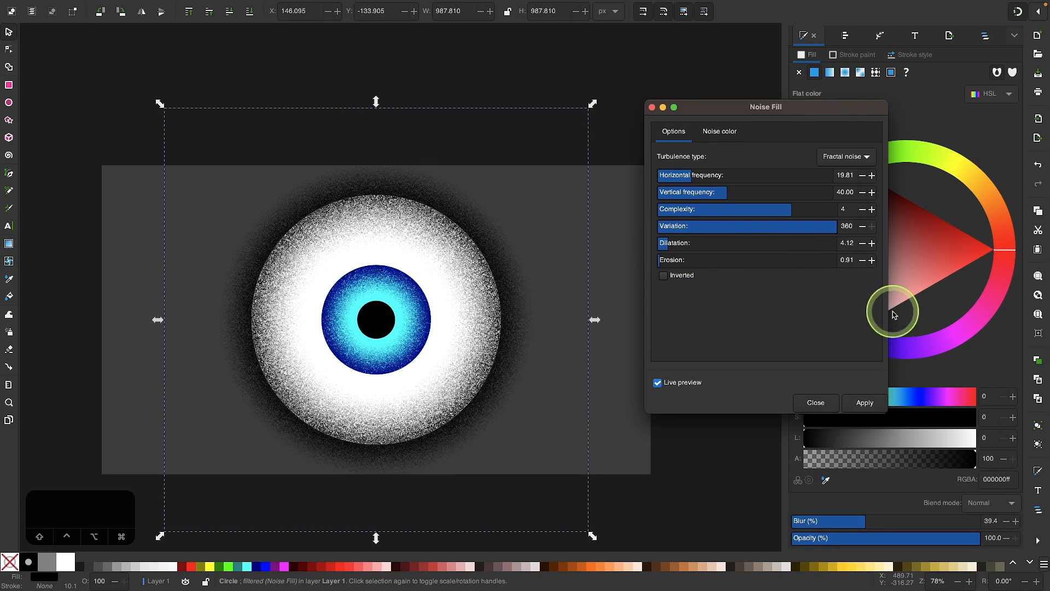
left_click(862, 403)
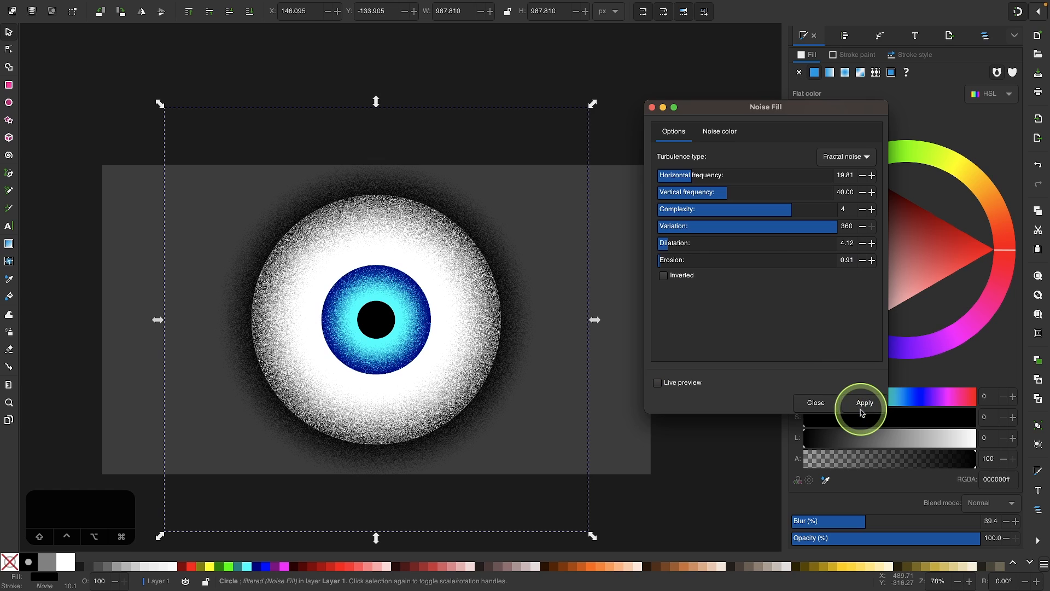
left_click(811, 406)
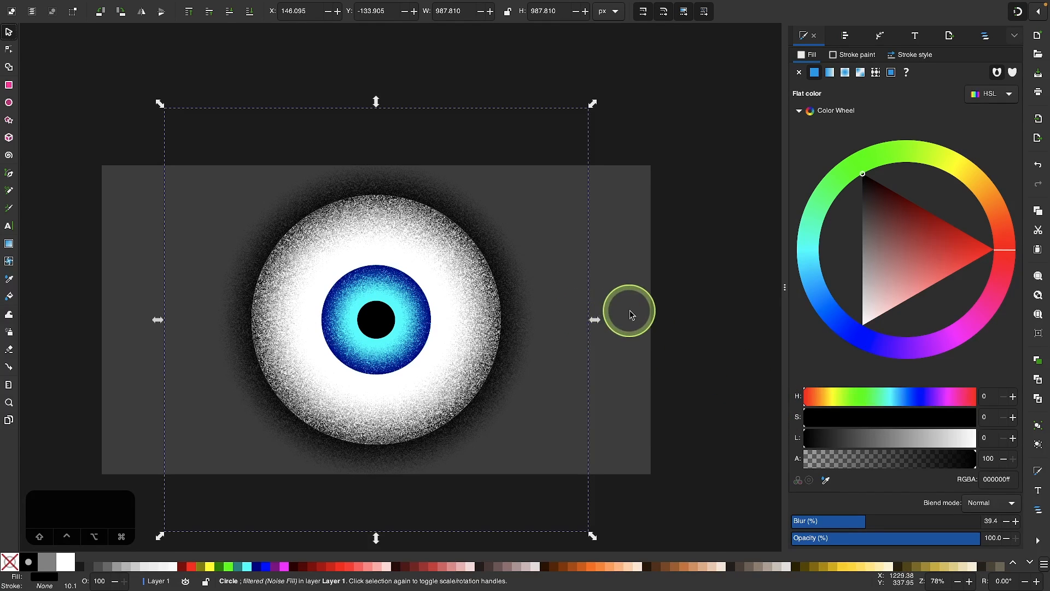
left_click(629, 313)
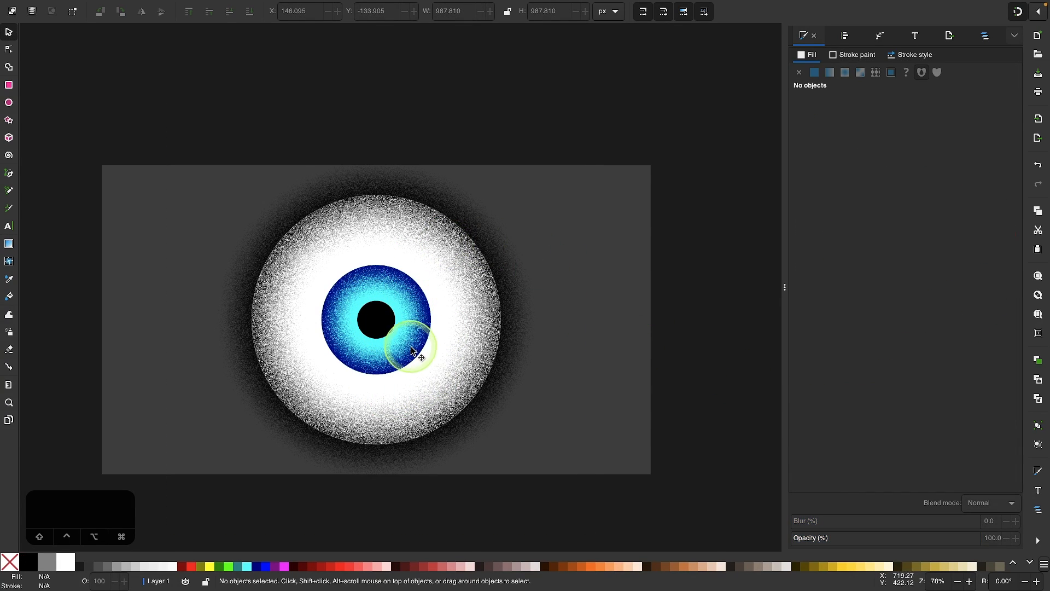
Try a linear gradient on the navy iris circle and adjust its outer end handle.
scroll(410, 359, "up", 2)
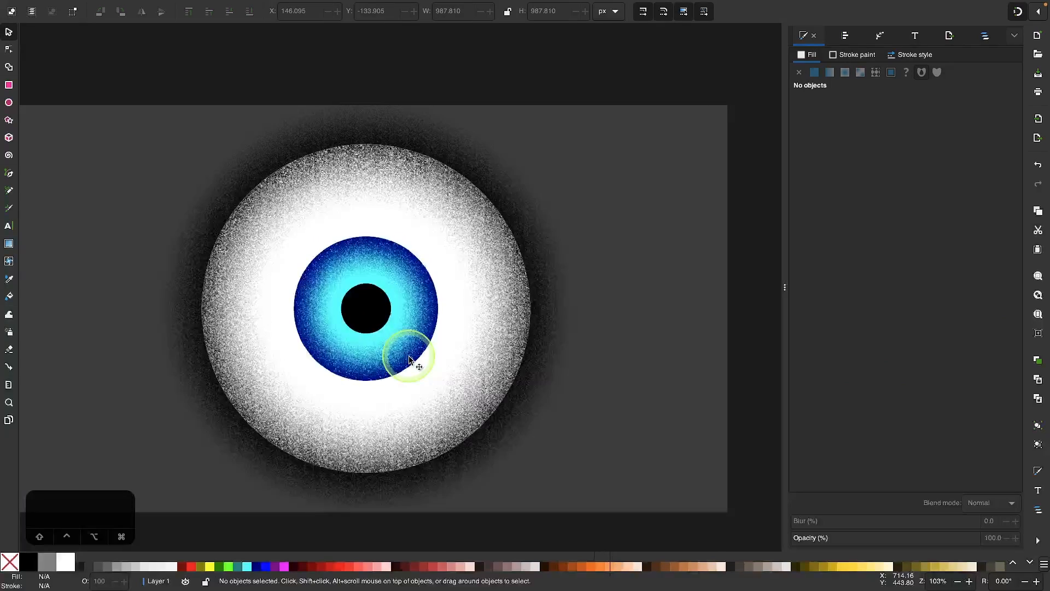
left_click(416, 320)
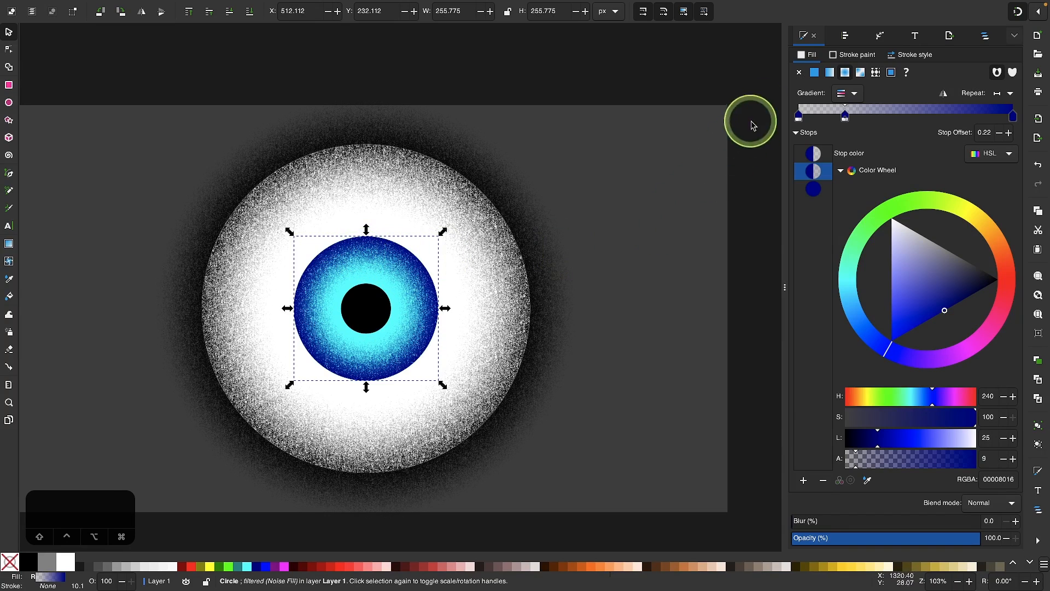
left_click(831, 75)
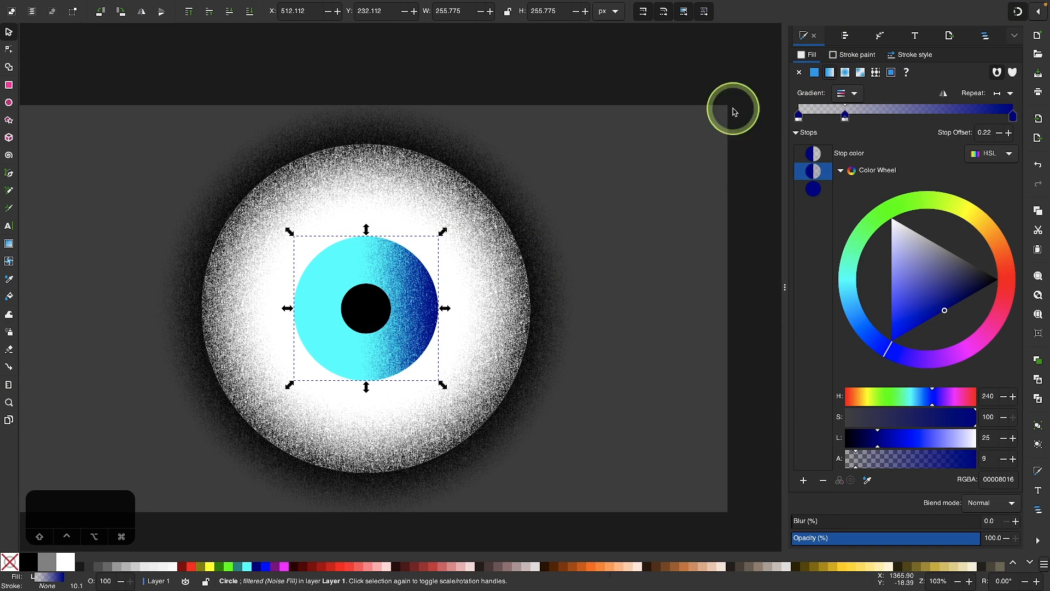
key("g")
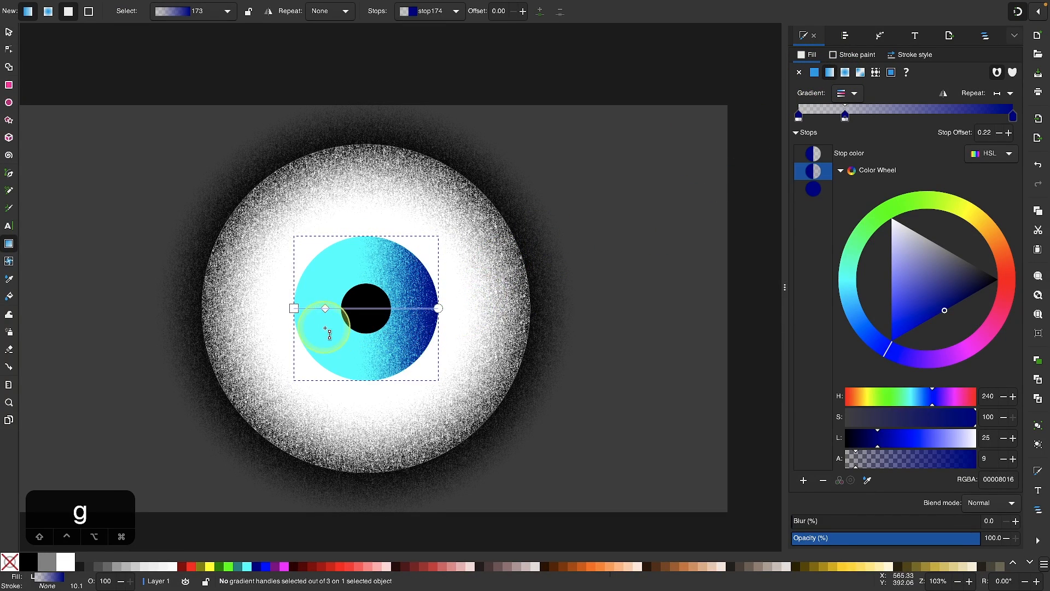
mouse_move(434, 308)
left_mouse_down()
mouse_move(363, 306)
mouse_move(436, 309)
left_mouse_up()
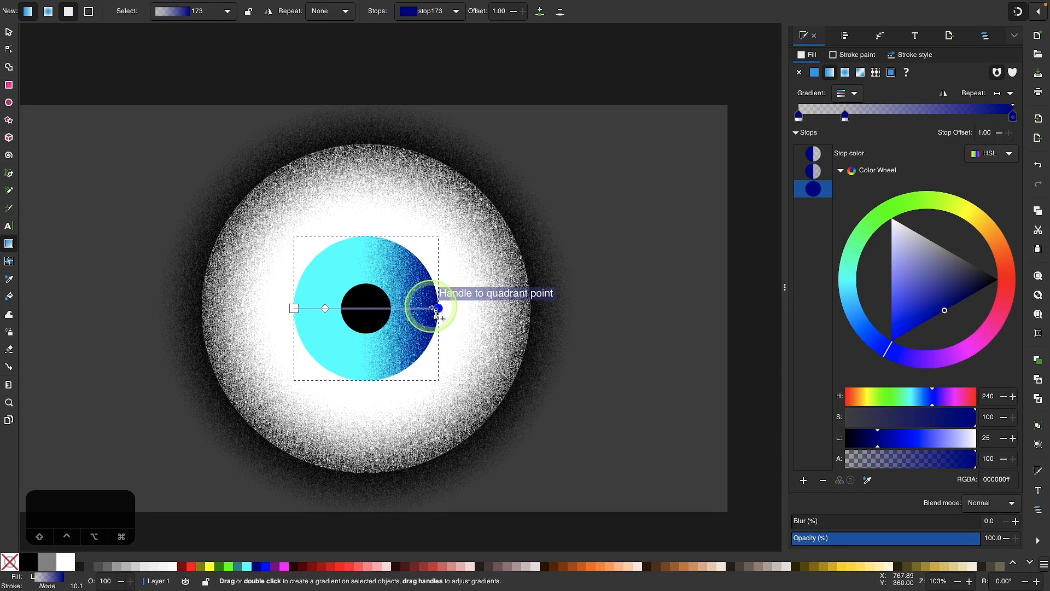
Undo the linear gradient on the navy iris circle and deselect it.
key("super+z")
key("super+z")
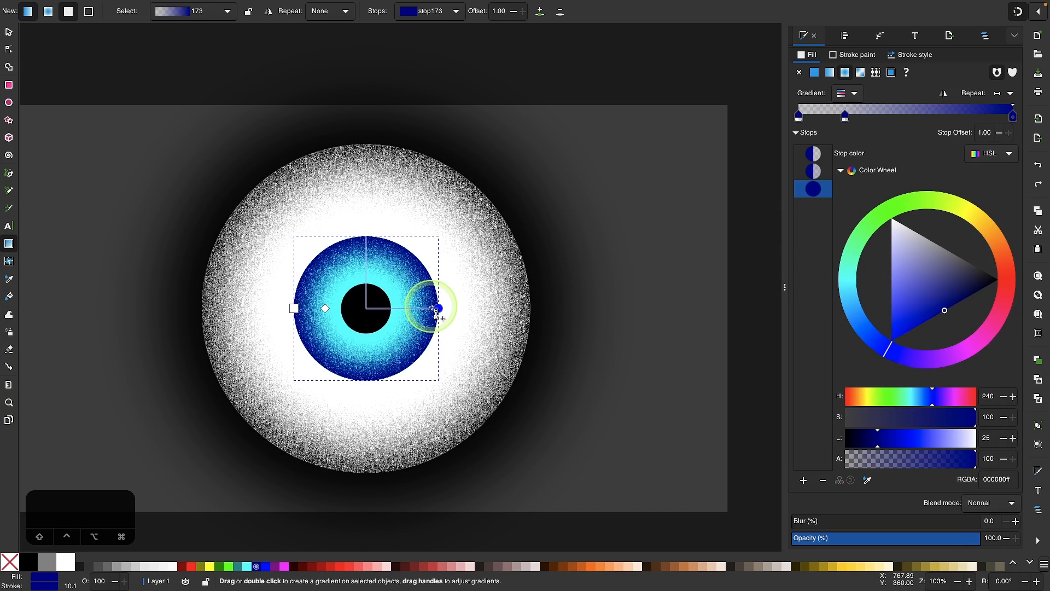
scroll(436, 310, "down", 2)
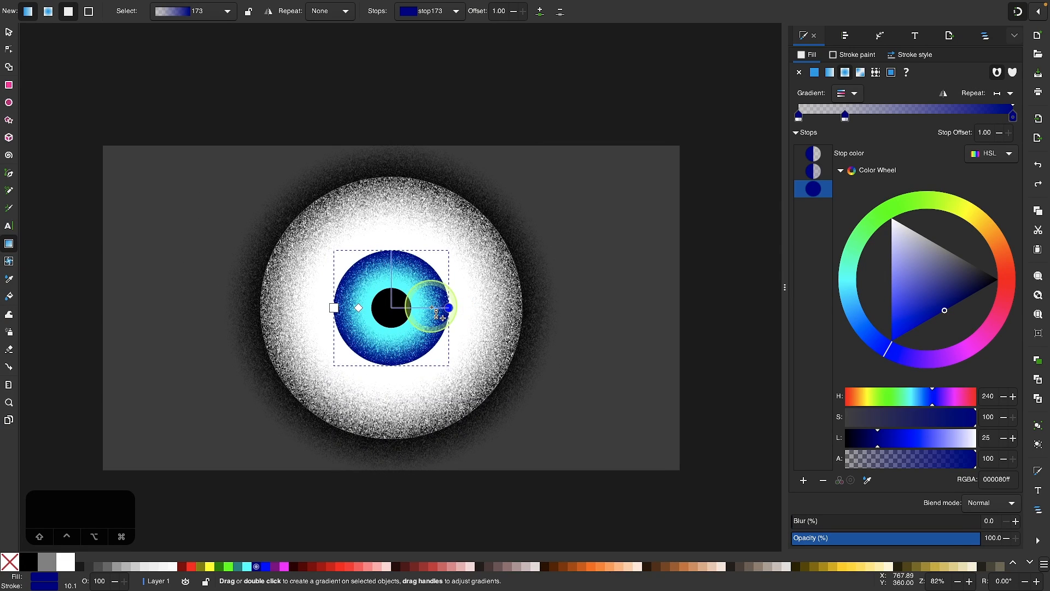
left_click(162, 199)
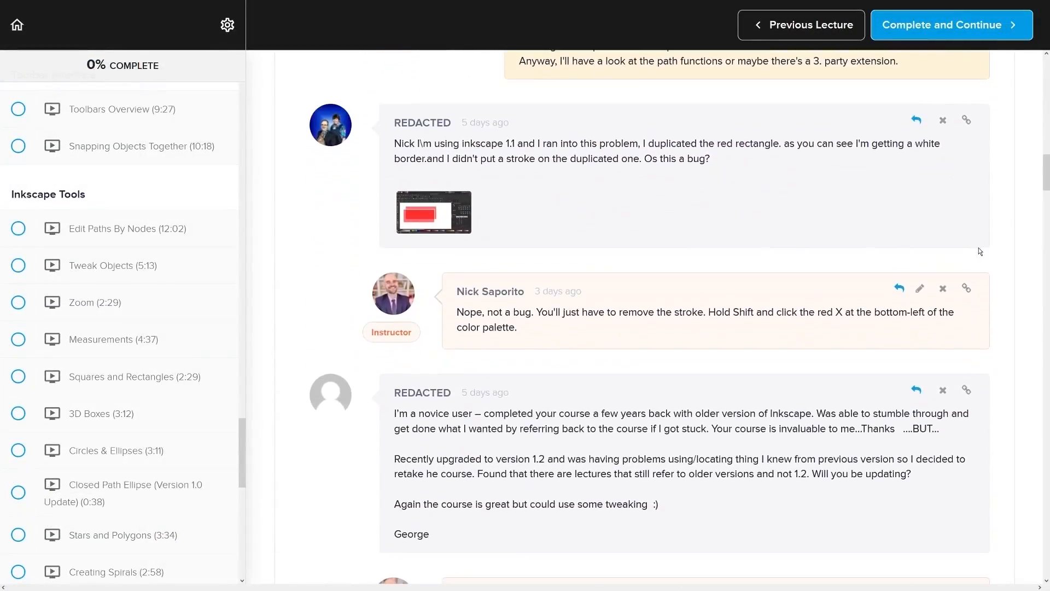
scroll(979, 250, "down", 8)
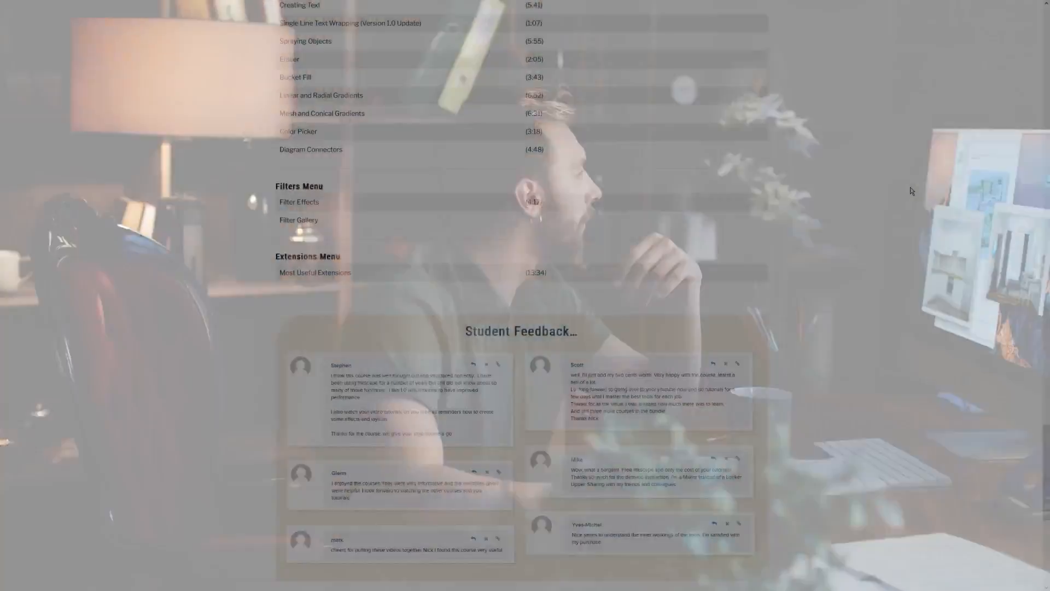
scroll(911, 195, "down", 7)
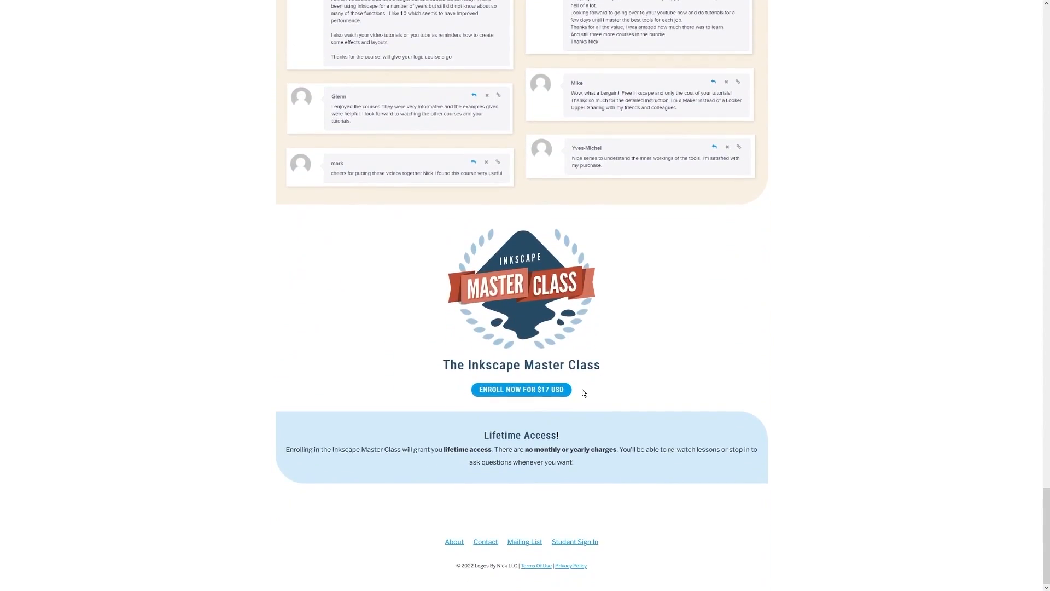
left_click_drag(582, 391, 469, 394)
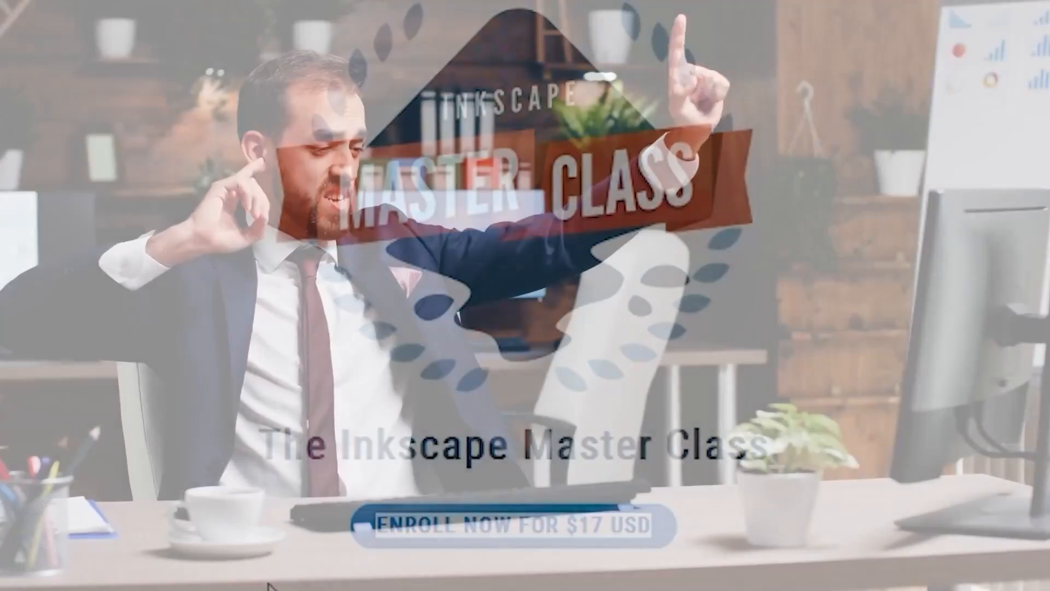